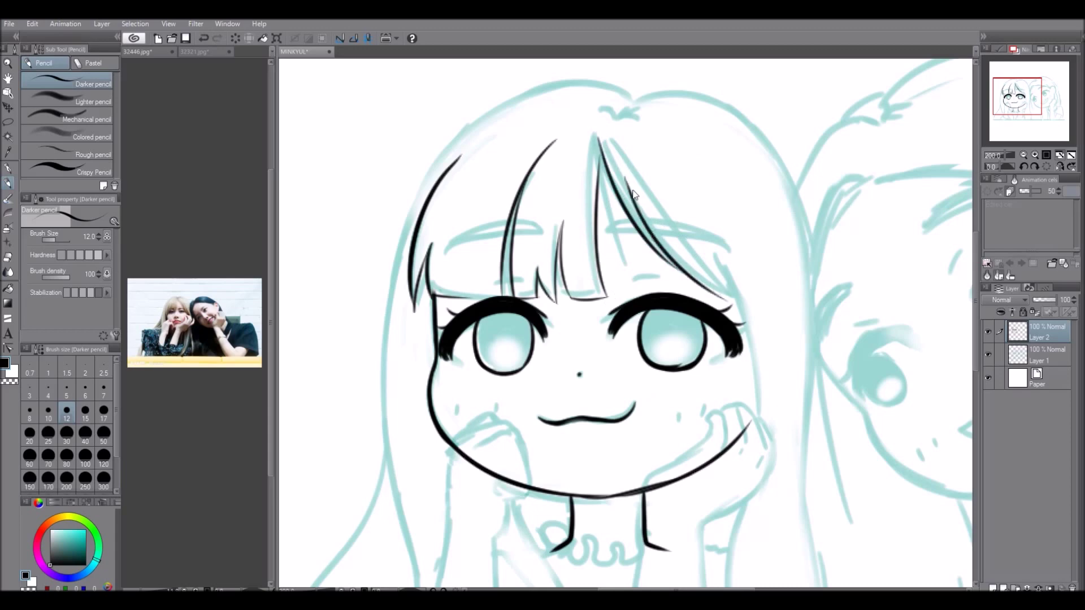
- Ink the left girl's long hair strand past her cheek and begin the outer hair contour on the opposite side
scroll(693, 224, "down", 3)
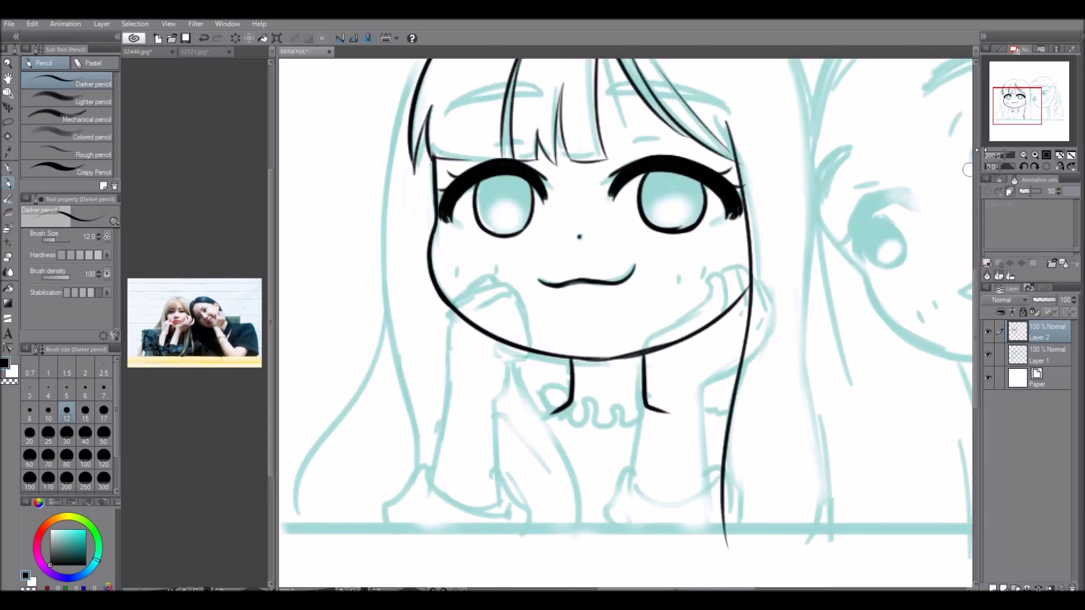
scroll(680, 138, "up", 3)
mouse_move(696, 125)
left_mouse_down()
mouse_move(470, 301)
mouse_move(469, 480)
left_mouse_up()
key("ctrl+z")
key("minus")
key("minus")
left_click_drag(409, 198, 450, 322)
left_click(1048, 166)
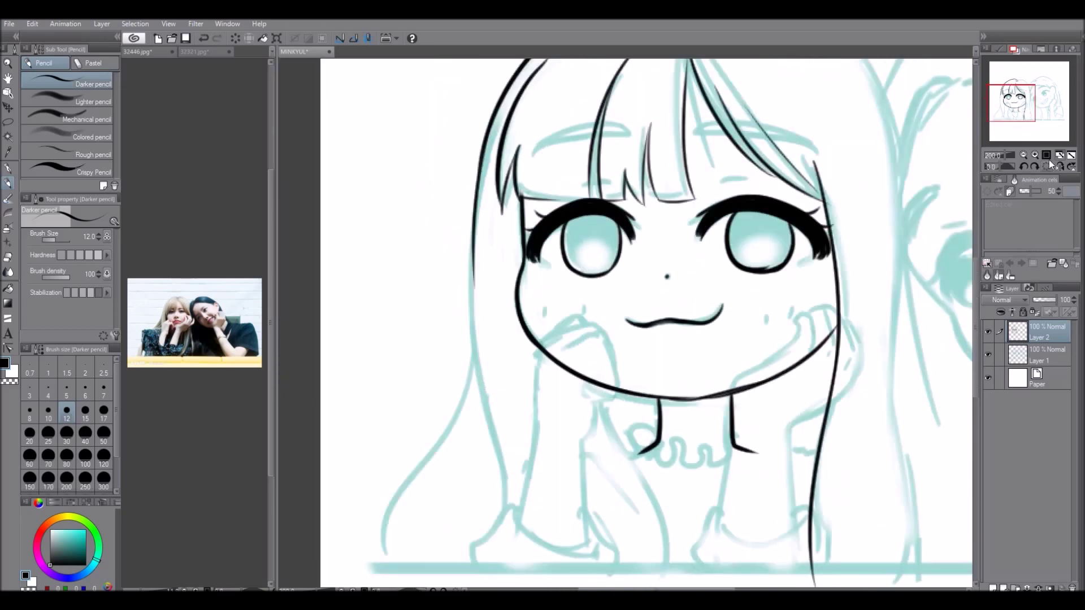
left_click(1072, 167)
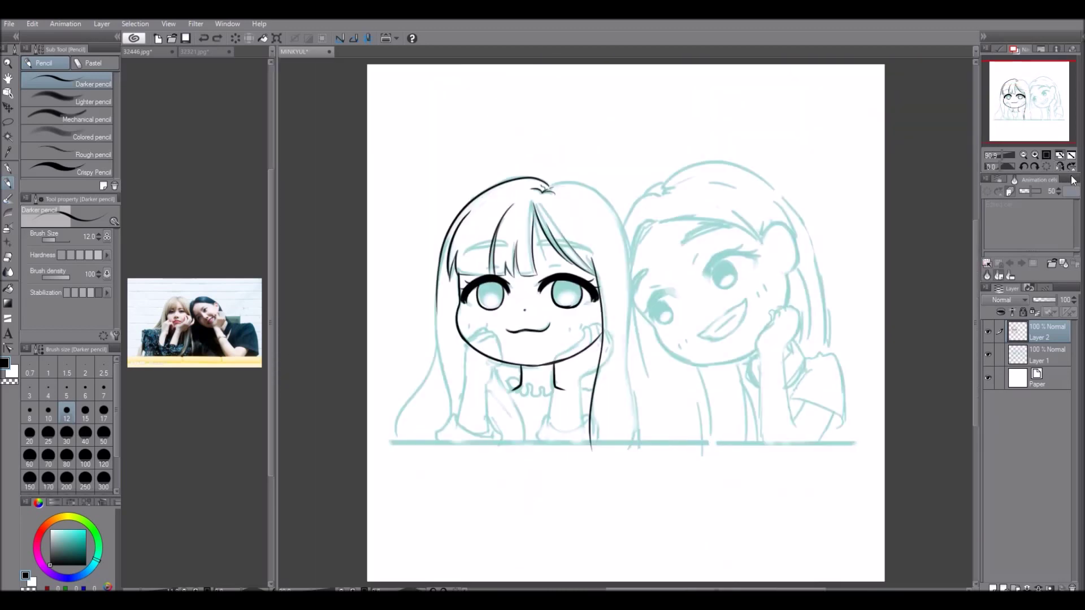
- Ink the rest of the left girl's outer hair contour from the parting and the long locks falling to the table
scroll(414, 363, "up", 5)
scroll(480, 361, "down", 3)
scroll(491, 452, "up", 2)
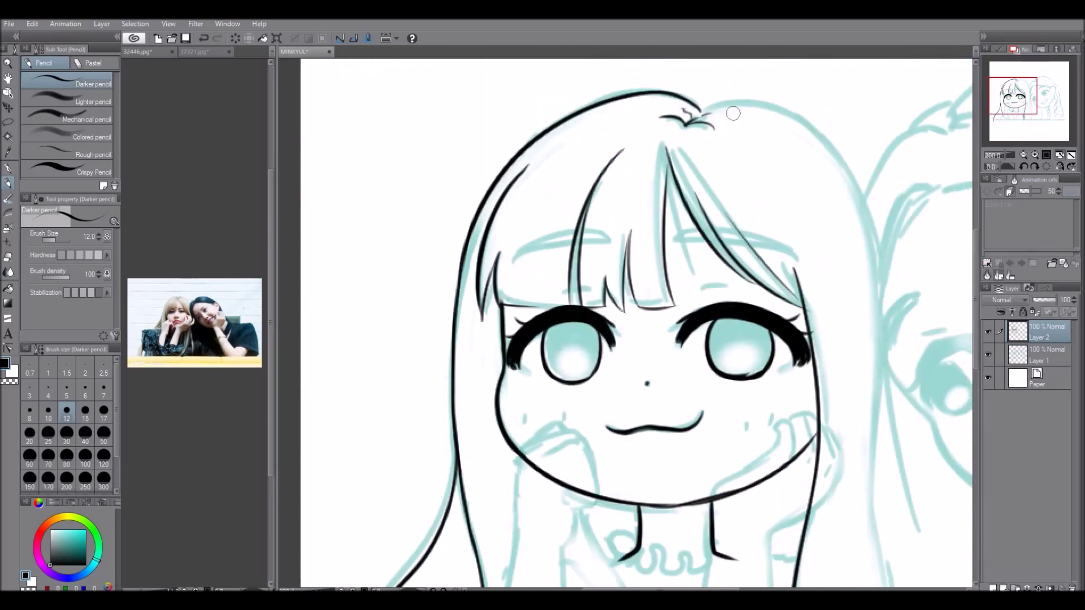
left_click_drag(875, 263, 824, 233)
mouse_move(817, 108)
left_mouse_down()
mouse_move(828, 314)
mouse_move(826, 143)
mouse_move(868, 517)
left_mouse_up()
left_click_drag(531, 319, 599, 514)
scroll(599, 514, "down", 2)
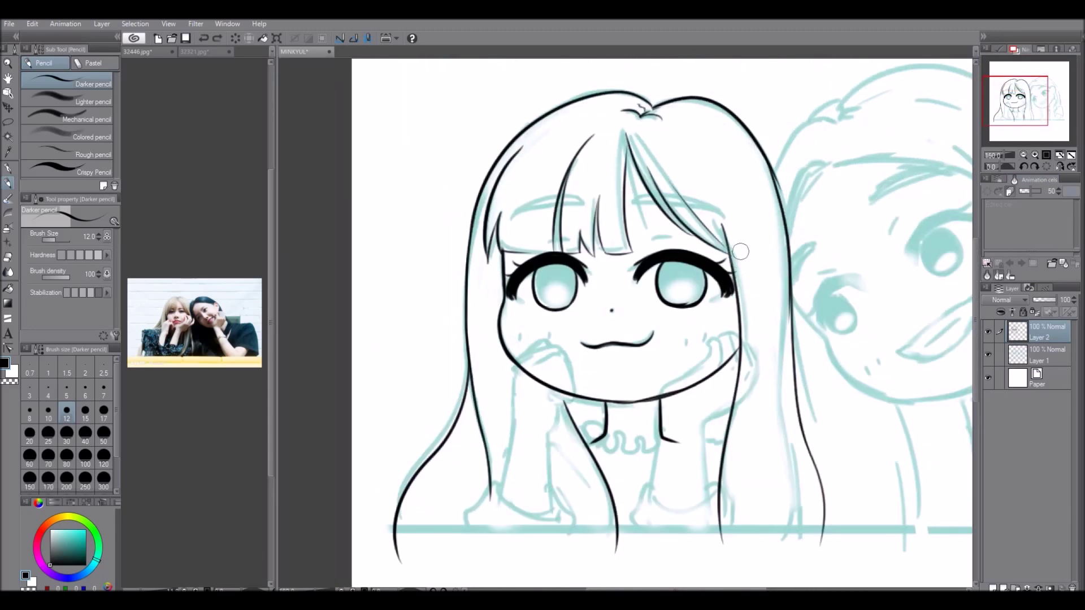
- Ink the left girl's eyebrows across her bangs and lower the opacity of the Layer 1 sketch to 62%
left_click(987, 332)
left_click(988, 332)
left_click(988, 333)
left_click(988, 332)
scroll(722, 200, "up", 2)
left_click_drag(709, 212, 838, 230)
mouse_move(643, 214)
left_mouse_down()
mouse_move(532, 229)
mouse_move(576, 207)
left_mouse_up()
key("ctrl+z")
scroll(751, 217, "down", 2)
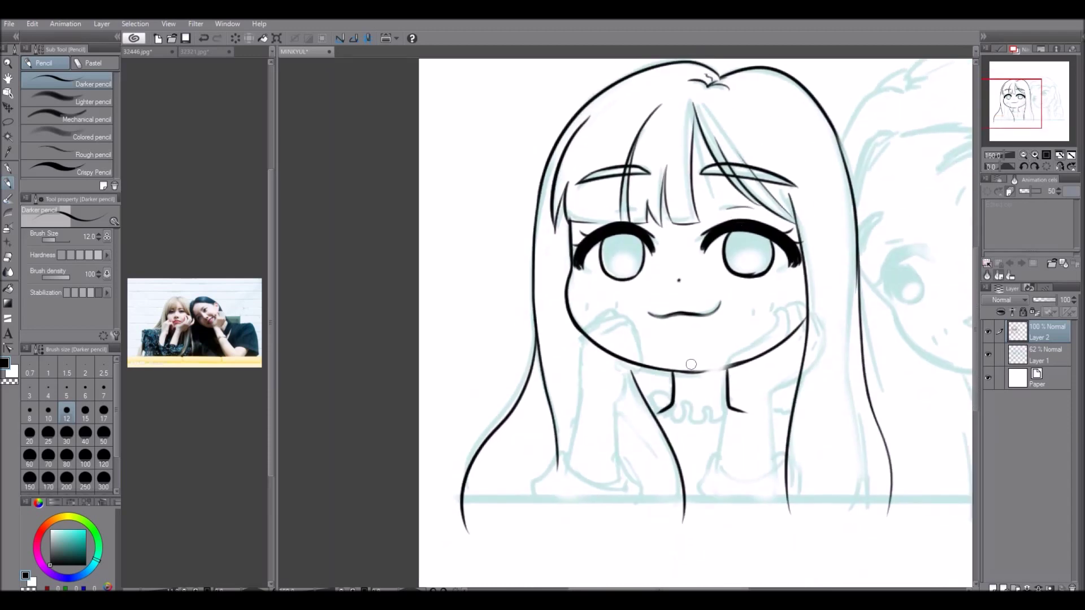
- Erase the face and hair lines crossing the left girl's hands and ink the fingers of her curled hand
scroll(739, 359, "down", 2)
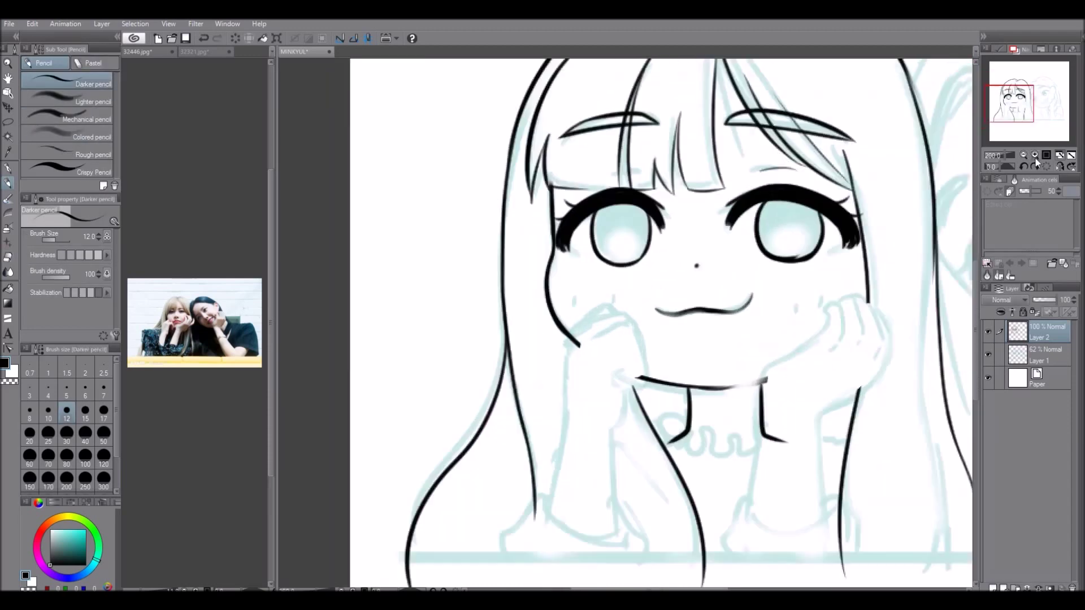
scroll(562, 209, "up", 5)
left_click_drag(547, 205, 539, 339)
mouse_move(543, 207)
left_mouse_down()
mouse_move(636, 159)
mouse_move(675, 175)
left_mouse_up()
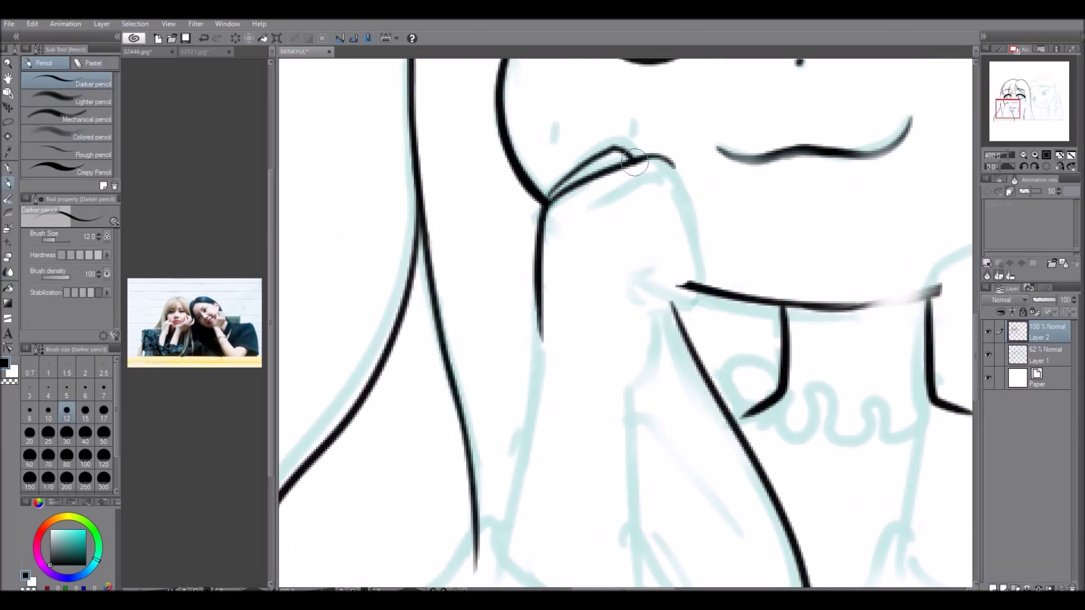
left_click_drag(604, 203, 695, 232)
left_click_drag(673, 161, 678, 288)
- Rework the rounded outer side of the curled hand and ink its inner wrist line
key("ctrl+0")
scroll(1016, 161, "up", 4)
scroll(1032, 167, "up", 2)
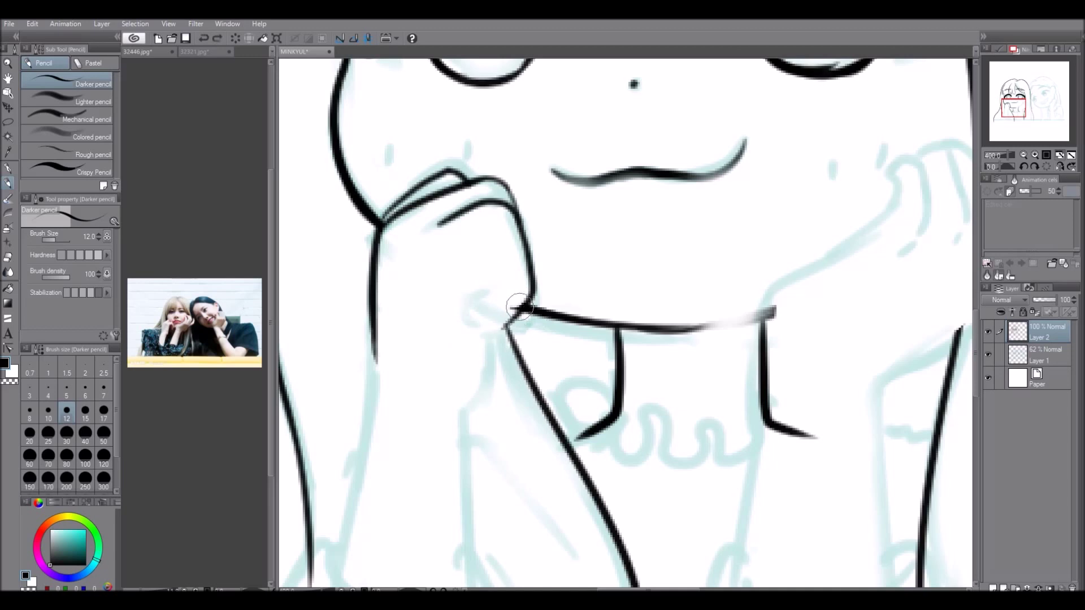
mouse_move(523, 297)
left_mouse_down()
mouse_move(509, 325)
mouse_move(482, 320)
mouse_move(472, 402)
left_mouse_up()
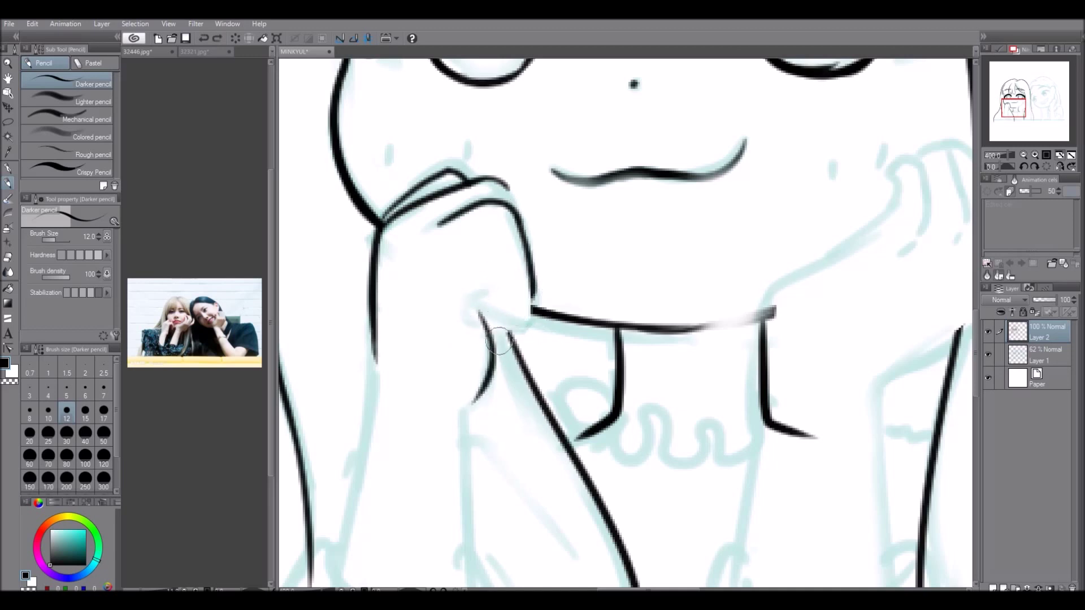
key("ctrl+z")
key("ctrl+z")
mouse_move(496, 205)
left_mouse_down()
mouse_move(517, 223)
mouse_move(504, 313)
left_mouse_up()
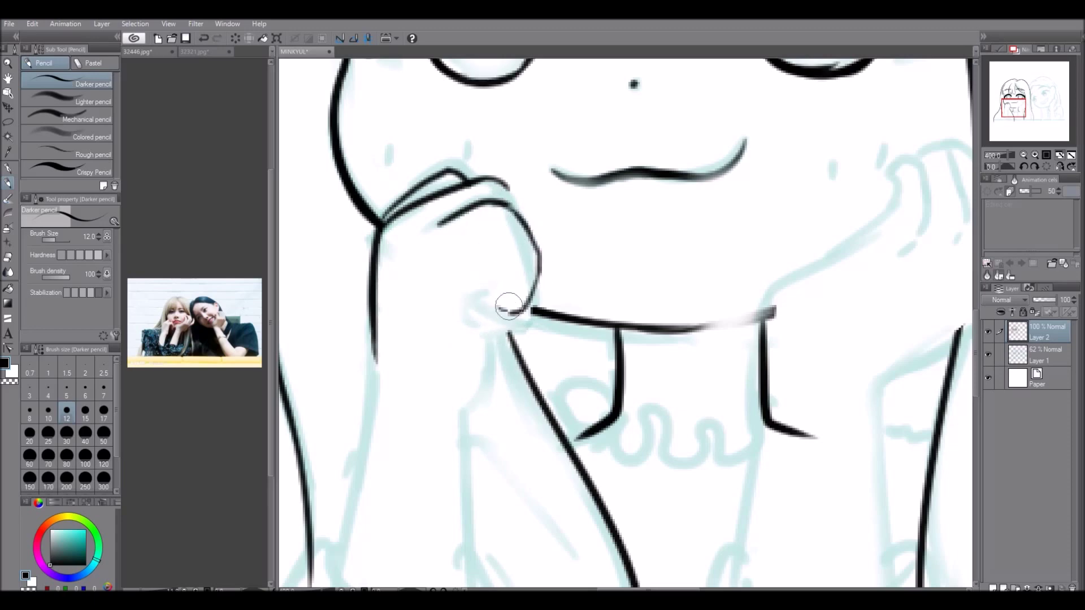
left_click_drag(476, 275, 474, 390)
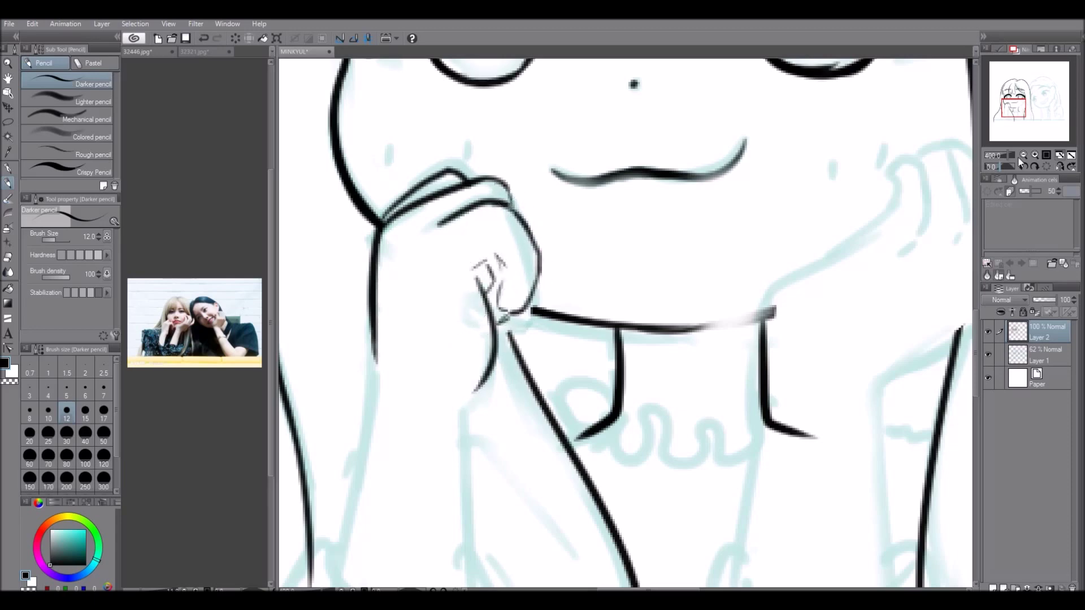
- Ink both sides of the forearm below the curled hand, following the sketch
left_click_drag(530, 195, 506, 426)
left_click_drag(409, 158, 414, 233)
key("ctrl+z")
mouse_move(410, 167)
left_mouse_down()
mouse_move(367, 389)
mouse_move(448, 449)
left_mouse_up()
- Ink the flared sleeve cuff with its folds around the curled hand's forearm
mouse_move(511, 406)
left_mouse_down()
mouse_move(434, 450)
mouse_move(492, 454)
left_mouse_up()
left_click_drag(370, 366, 286, 467)
left_click_drag(508, 390, 572, 489)
left_click_drag(285, 464, 316, 491)
left_click_drag(329, 455, 352, 474)
- Ink the left girl's other hand supporting her cheek and the forearm below it
scroll(576, 283, "down", 5)
scroll(577, 291, "up", 5)
left_click_drag(557, 278, 559, 396)
key("ctrl+z")
mouse_move(557, 328)
left_mouse_down()
mouse_move(687, 184)
mouse_move(701, 150)
mouse_move(777, 133)
mouse_move(788, 269)
left_mouse_up()
mouse_move(579, 345)
left_mouse_down()
mouse_move(628, 130)
mouse_move(585, 305)
left_mouse_up()
mouse_move(729, 136)
left_mouse_down()
mouse_move(723, 243)
mouse_move(743, 328)
left_mouse_up()
- Ink the sleeve cuff of the second forearm, including its curved opening, flared sides and lower fold
left_click_drag(576, 319, 673, 381)
left_click_drag(749, 331, 678, 376)
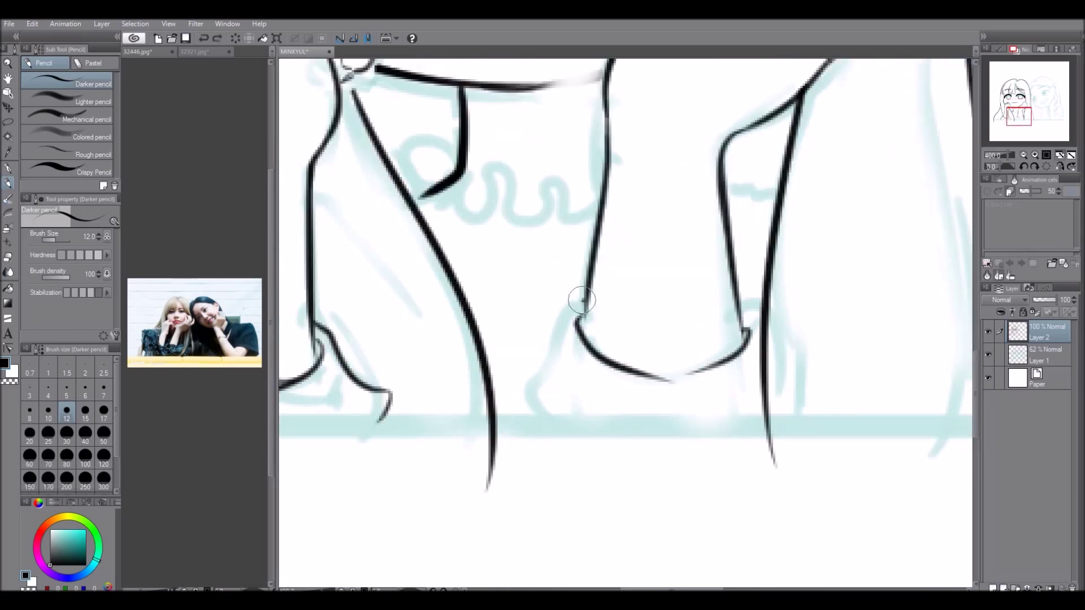
left_click_drag(582, 302, 529, 409)
left_click_drag(740, 309, 758, 327)
scroll(693, 385, "up", 3)
mouse_move(673, 431)
left_mouse_down()
mouse_move(769, 416)
mouse_move(799, 452)
left_mouse_up()
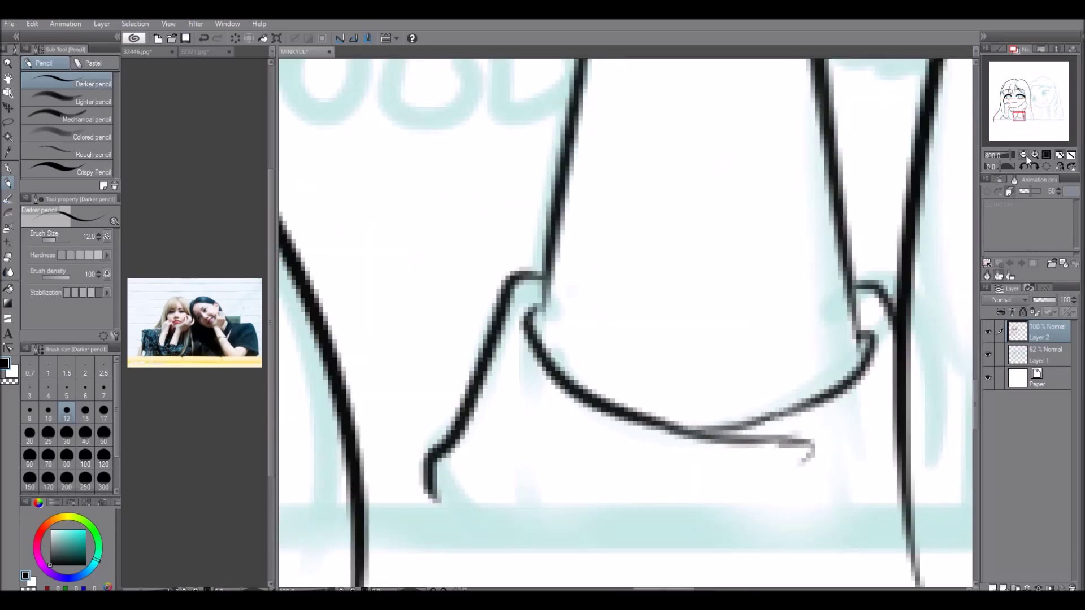
- Finish the wrist line of the open hand and add short blush marks on the left girl's cheeks
scroll(799, 452, "down", 5)
scroll(694, 319, "up", 5)
left_click_drag(694, 317, 693, 421)
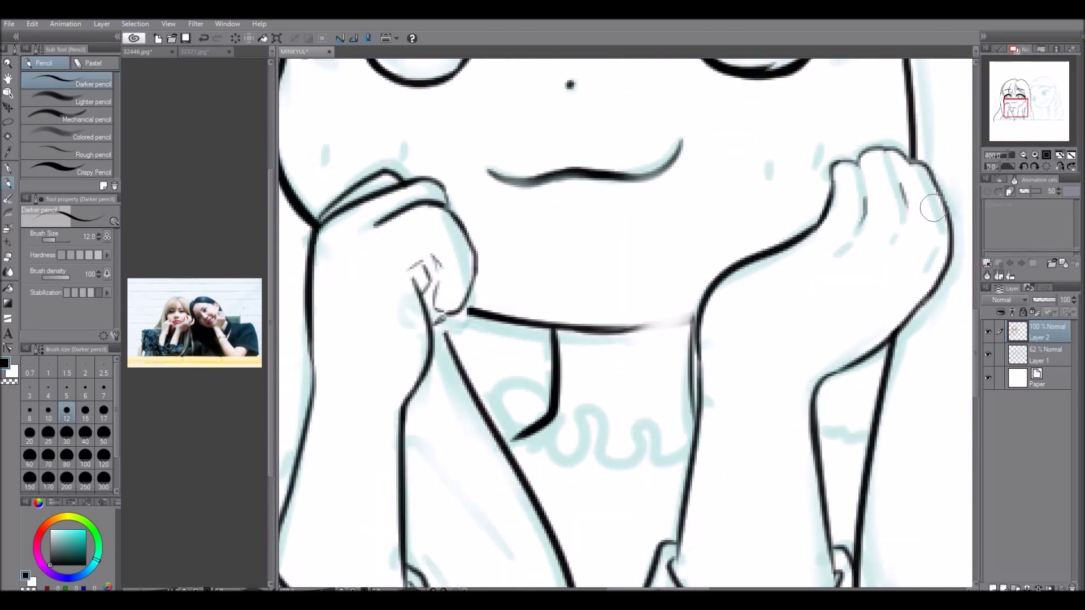
scroll(933, 220, "down", 5)
left_click(989, 354)
left_click(989, 354)
scroll(685, 285, "up", 3)
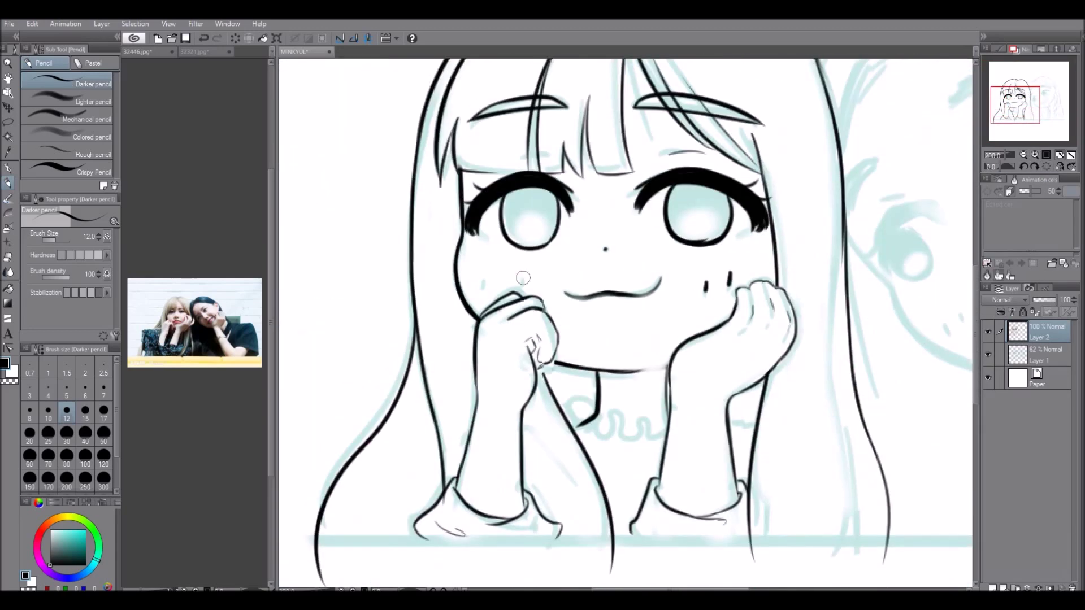
scroll(523, 278, "up", 3)
- Trim the tips of the left girl's long hair so they end at the table line
scroll(637, 344, "down", 6)
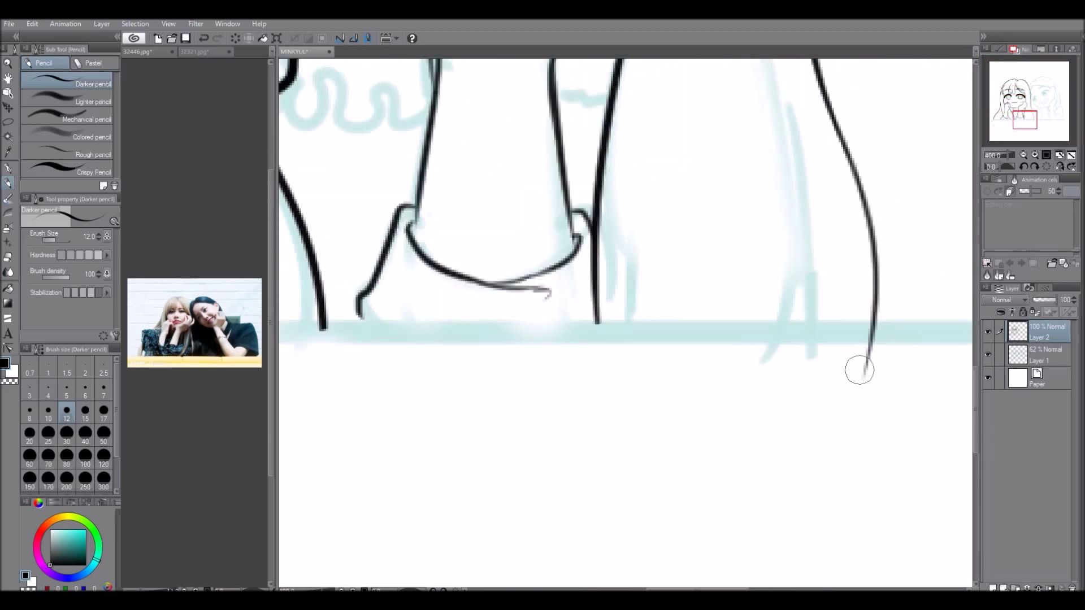
scroll(859, 370, "down", 3)
scroll(635, 305, "down", 4)
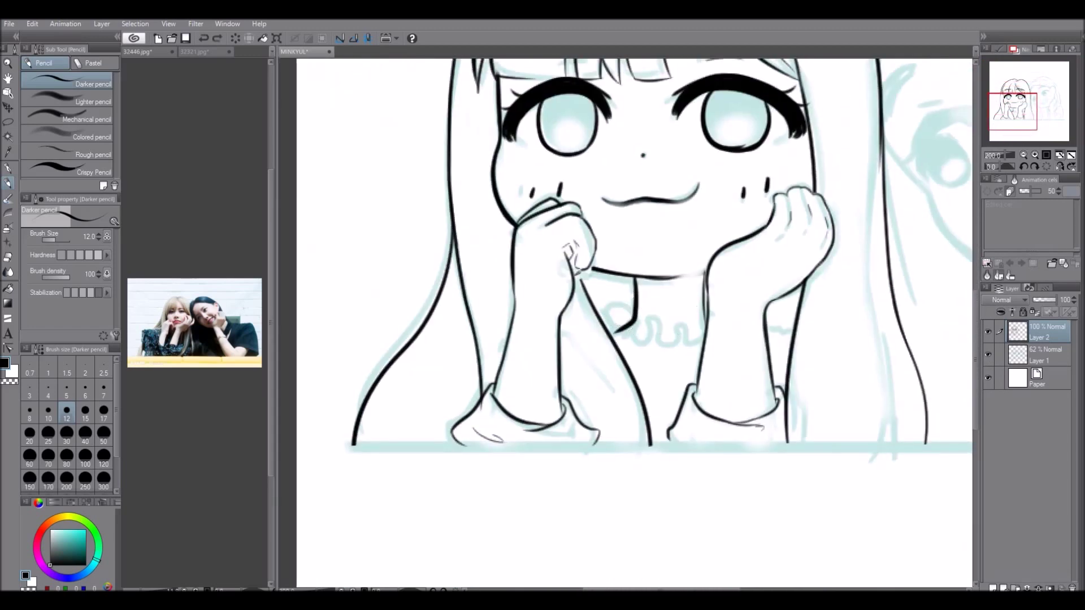
- Ink the ruffled collar below the left girl's chin and compare the line art with Layer 2 hidden
left_click_drag(609, 305, 699, 310)
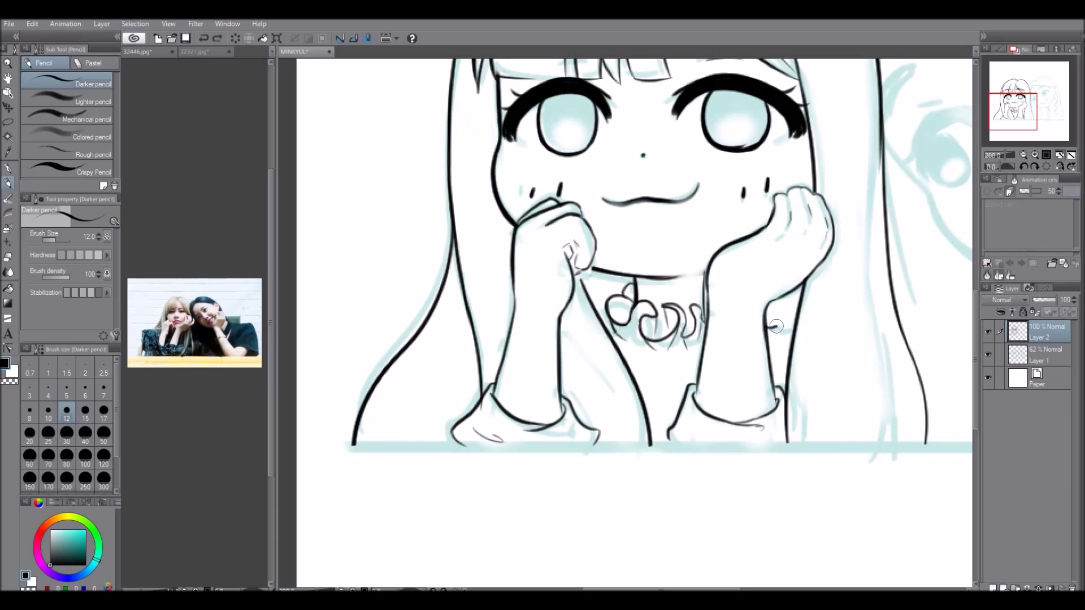
left_click(1047, 154)
left_click(989, 333)
left_click(989, 332)
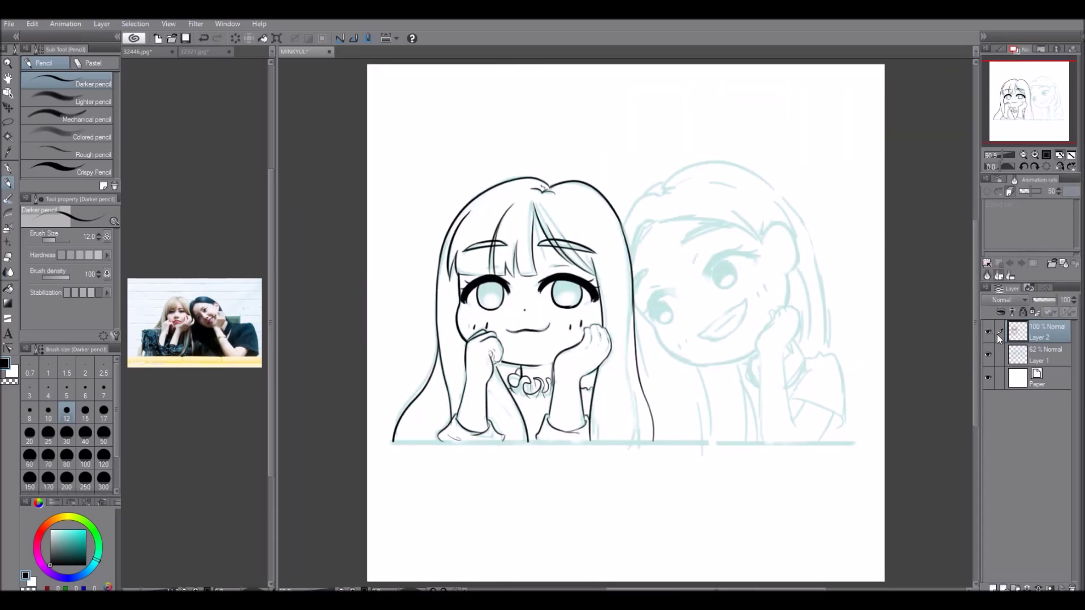
- Ink the thick upper lash line of the right girl's eye nearest her ear
scroll(777, 317, "up", 6)
mouse_move(600, 276)
left_mouse_down()
mouse_move(616, 217)
mouse_move(788, 170)
left_mouse_up()
left_click_drag(624, 305, 835, 179)
left_click_drag(599, 277, 735, 176)
mouse_move(630, 245)
left_mouse_down()
mouse_move(681, 168)
mouse_move(845, 186)
left_mouse_up()
mouse_move(769, 165)
left_mouse_down()
mouse_move(756, 184)
mouse_move(861, 181)
mouse_move(836, 209)
left_mouse_up()
key("ctrl+z")
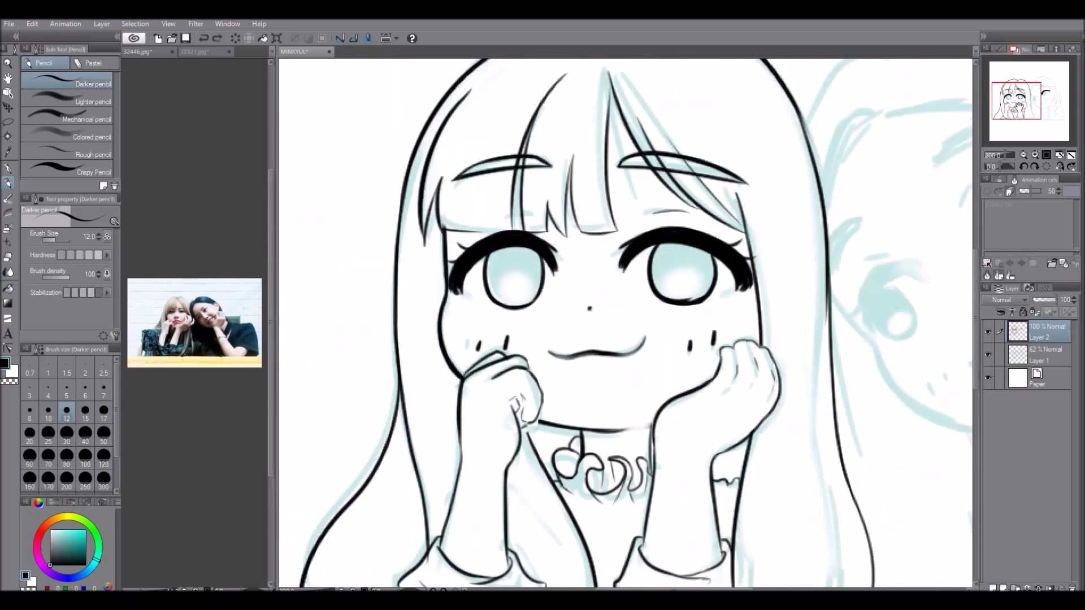
- Hatch the shadows around the left girl's neck and darken the cuff openings and the gap in her curled hand
left_click_drag(598, 415, 603, 396)
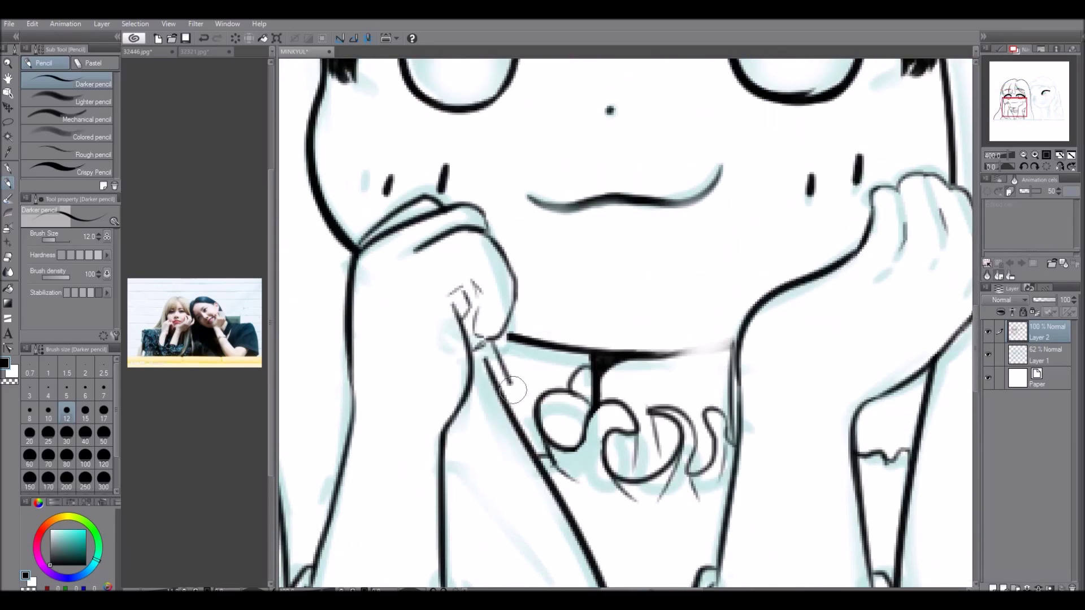
mouse_move(511, 345)
left_mouse_down()
mouse_move(503, 396)
mouse_move(480, 345)
left_mouse_up()
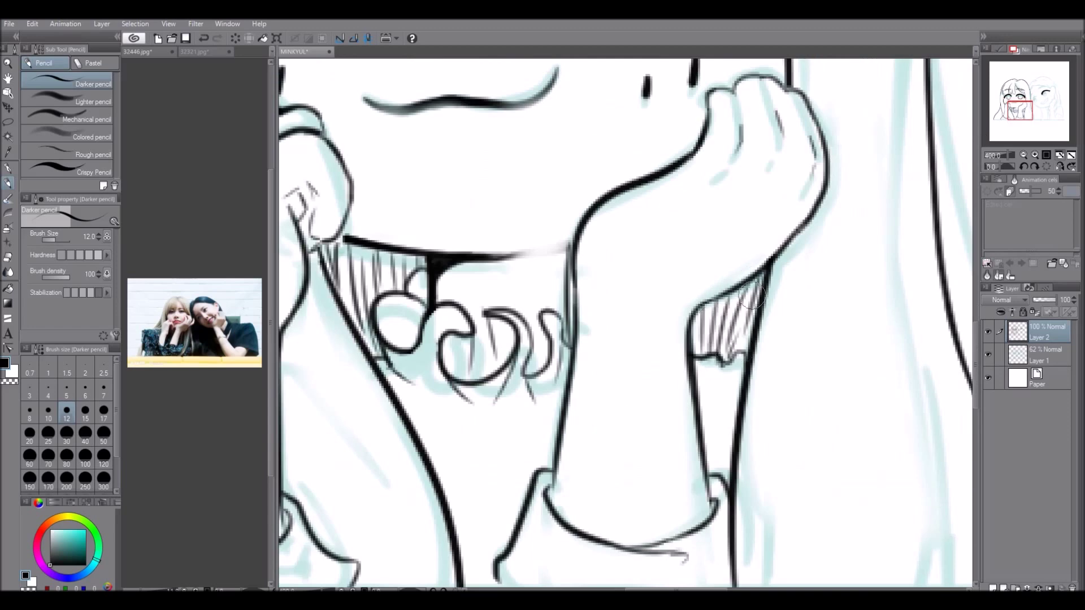
left_click_drag(788, 317, 794, 356)
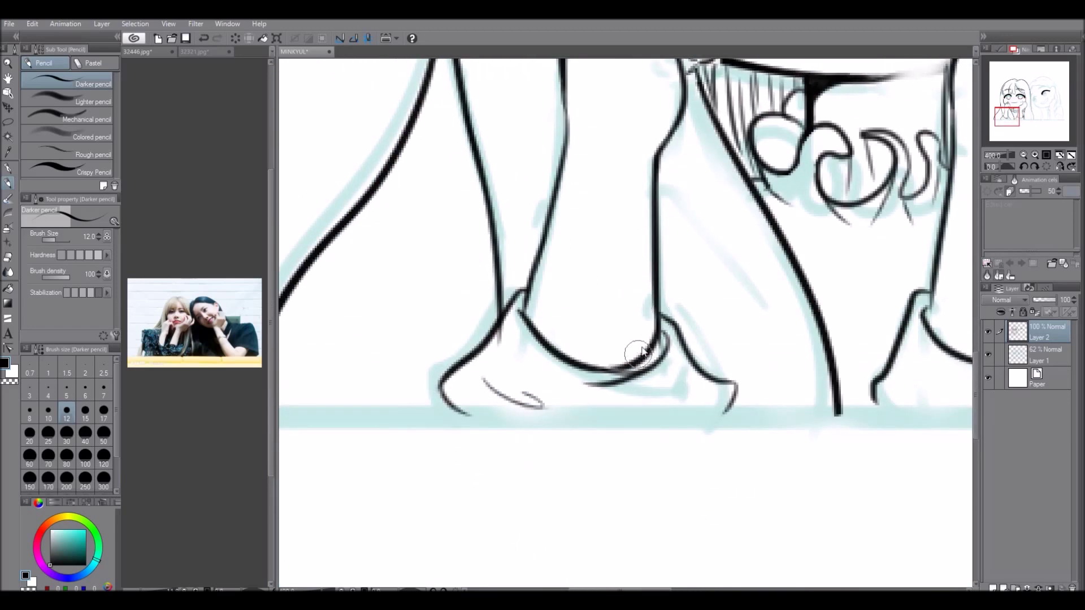
left_click_drag(616, 376, 658, 349)
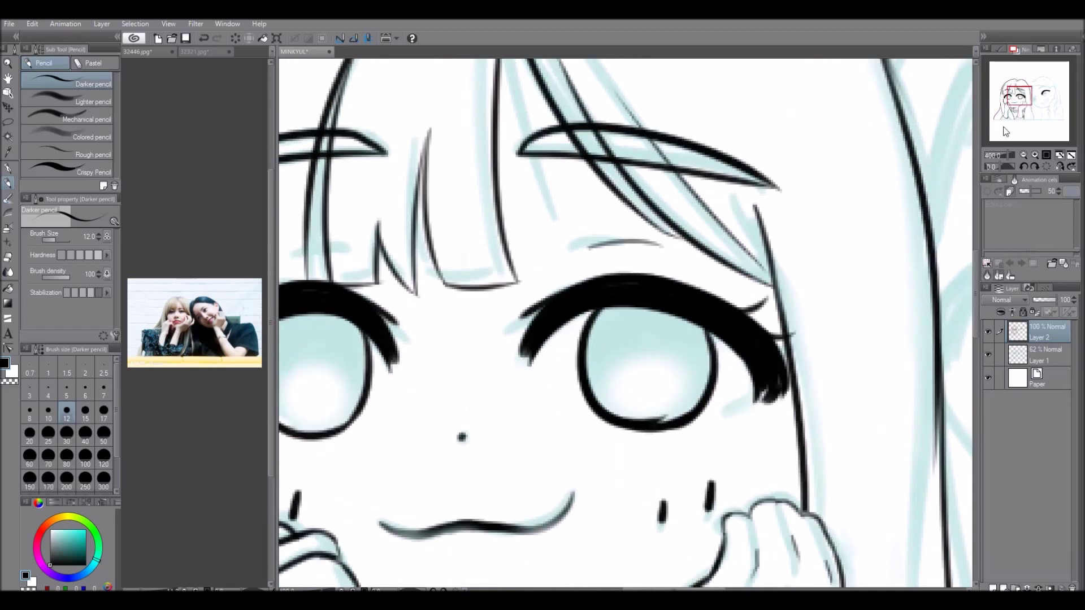
left_click(1024, 153)
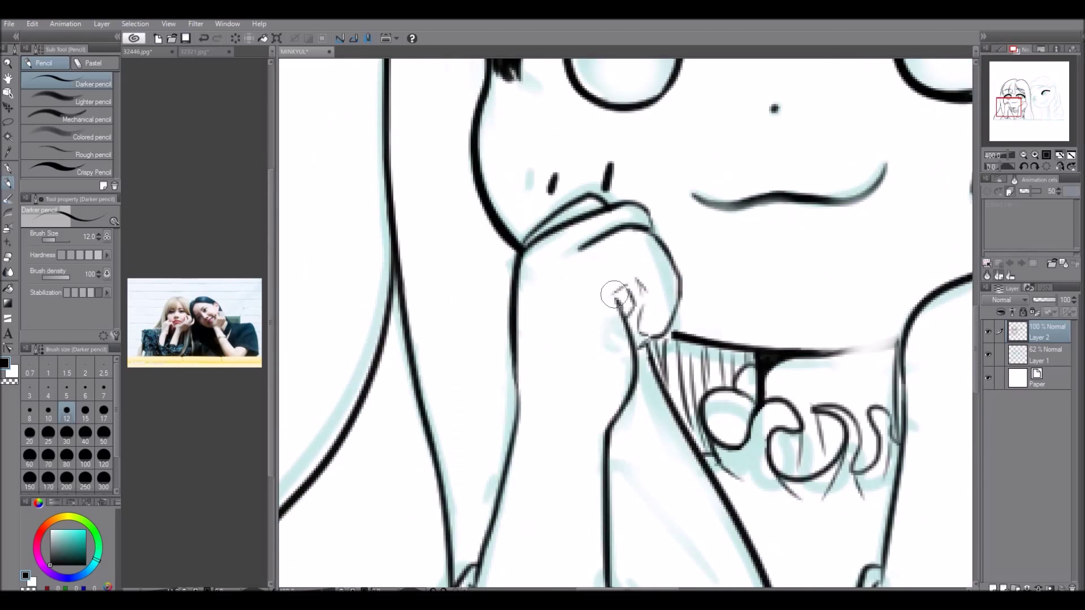
mouse_move(618, 291)
left_mouse_down()
mouse_move(638, 342)
mouse_move(627, 296)
left_mouse_up()
- Ink and fill the thick upper lash line of the right girl's other eye, and check the drawing mirrored
mouse_move(474, 254)
left_mouse_down()
mouse_move(447, 366)
mouse_move(551, 246)
left_mouse_up()
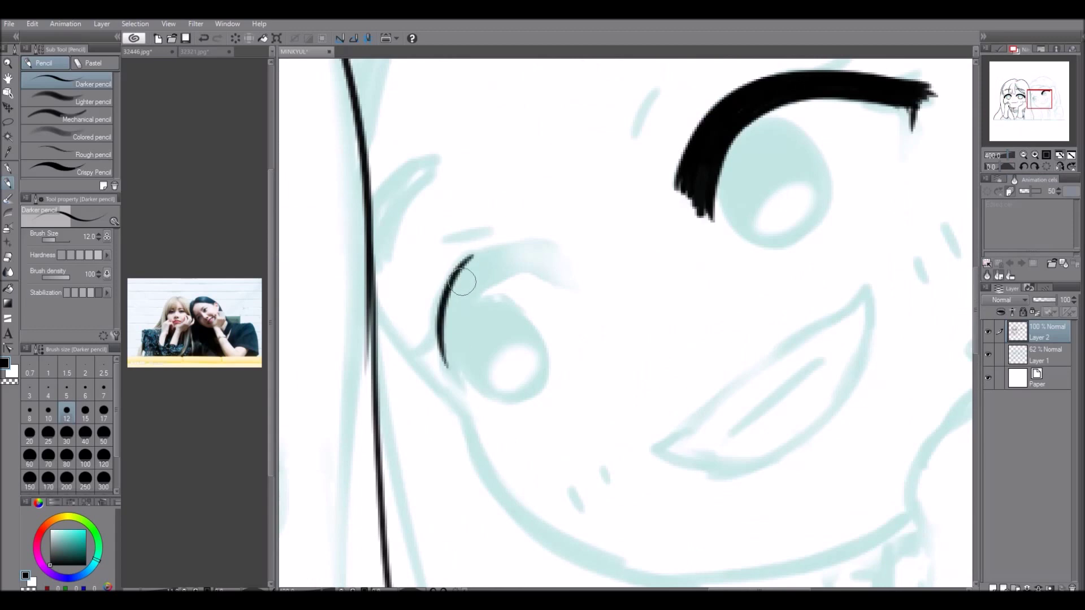
mouse_move(515, 275)
left_mouse_down()
mouse_move(576, 283)
mouse_move(452, 376)
left_mouse_up()
left_click_drag(480, 294, 456, 384)
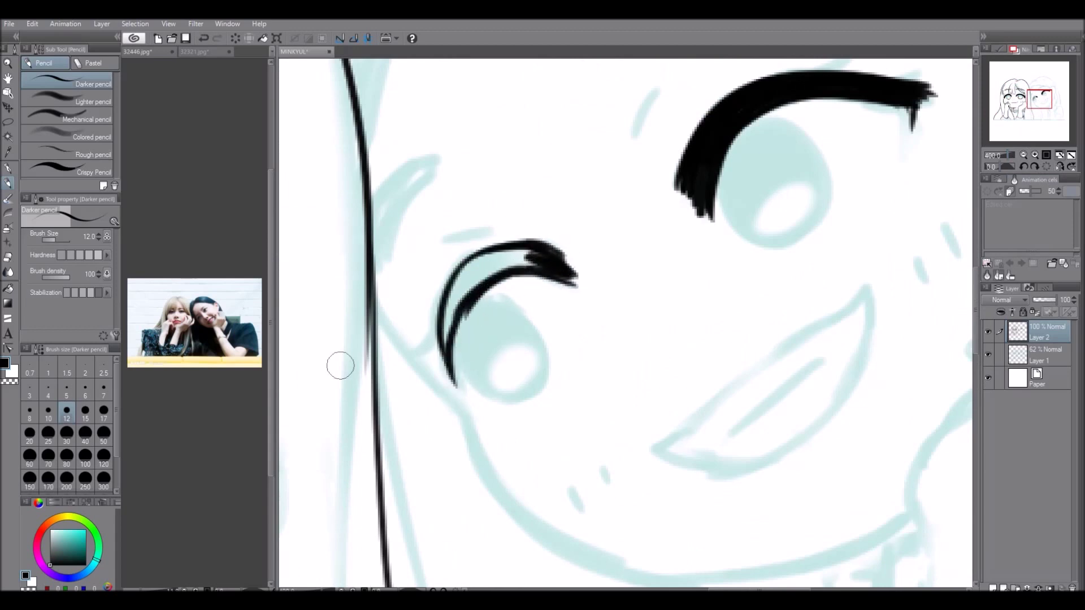
left_click_drag(474, 268, 449, 356)
left_click_drag(447, 311, 542, 251)
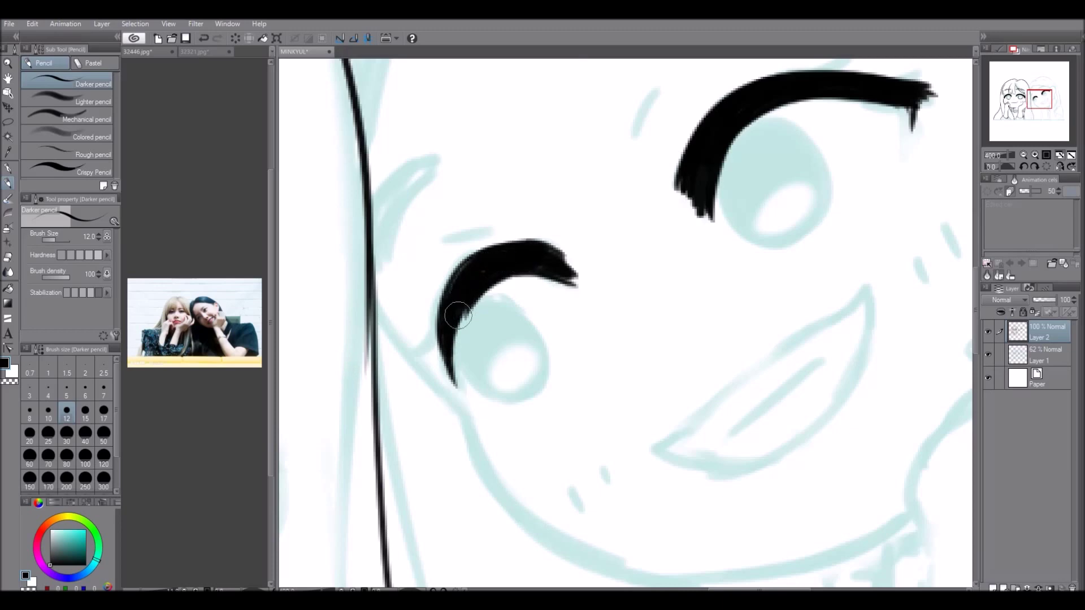
left_click_drag(469, 263, 443, 393)
left_click_drag(466, 317, 458, 389)
key("ctrl+0")
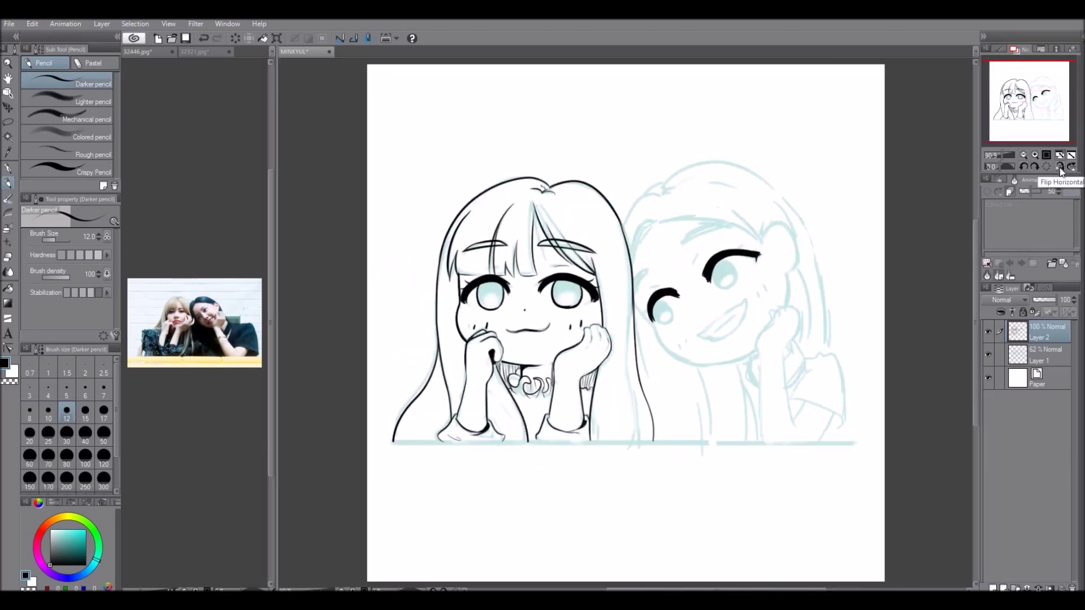
key("h")
key("h")
- Add fine lashes at the outer corners of the right girl's eyes and outline both irises
scroll(667, 235, "up", 4)
left_click_drag(616, 326, 585, 397)
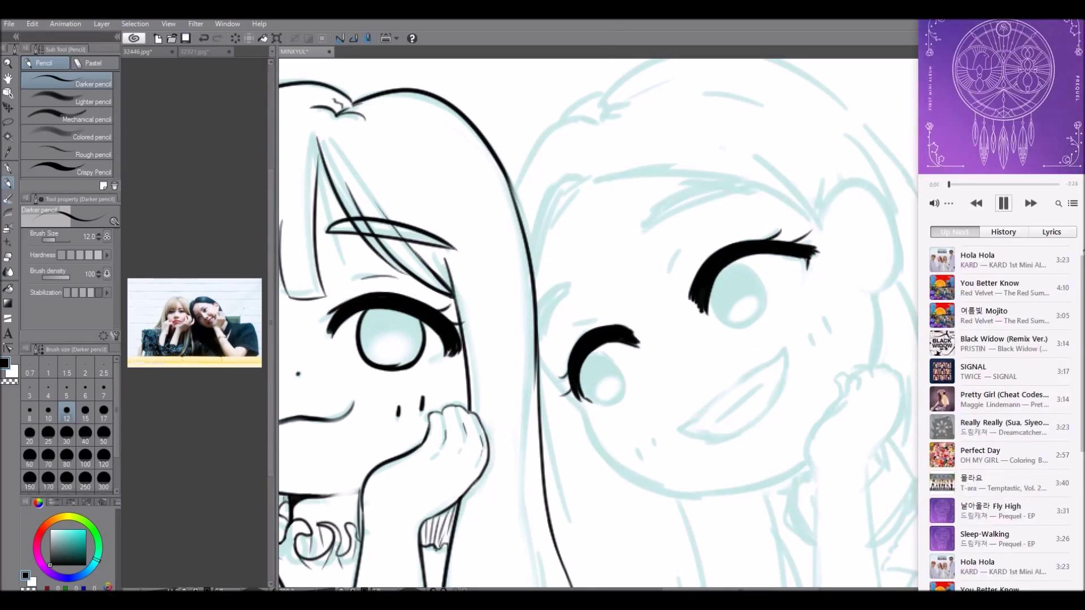
scroll(612, 272, "up", 2)
key("asciicircum")
key("asciicircum")
left_click_drag(650, 285, 650, 370)
left_click_drag(735, 254, 757, 362)
left_click_drag(655, 367, 755, 367)
left_click_drag(401, 395, 613, 395)
left_click_drag(535, 308, 556, 381)
left_click_drag(611, 277, 560, 384)
- Ink the right girl's face contour along the cheek, chin and jaw up to the ear
scroll(518, 226, "down", 2)
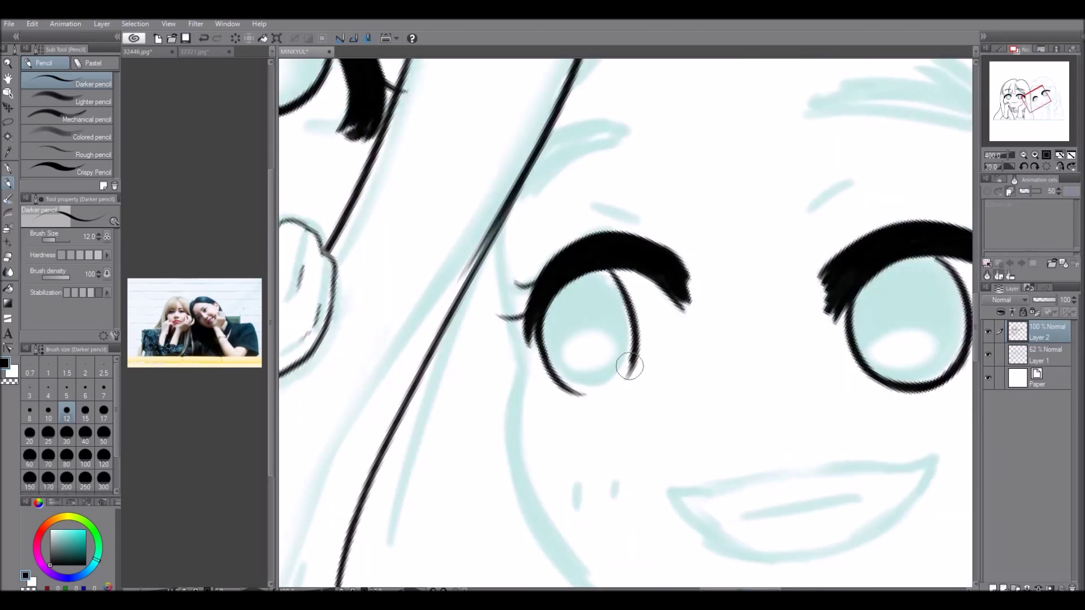
mouse_move(525, 286)
left_mouse_down()
mouse_move(582, 435)
mouse_move(713, 470)
left_mouse_up()
key("ctrl+z")
left_click_drag(521, 326, 667, 452)
left_click(1046, 167)
left_click_drag(814, 229, 797, 364)
- Ink the right girl's ear outline and its inner folds
left_click_drag(768, 170, 811, 229)
left_click_drag(804, 150, 792, 170)
left_click_drag(801, 176, 825, 201)
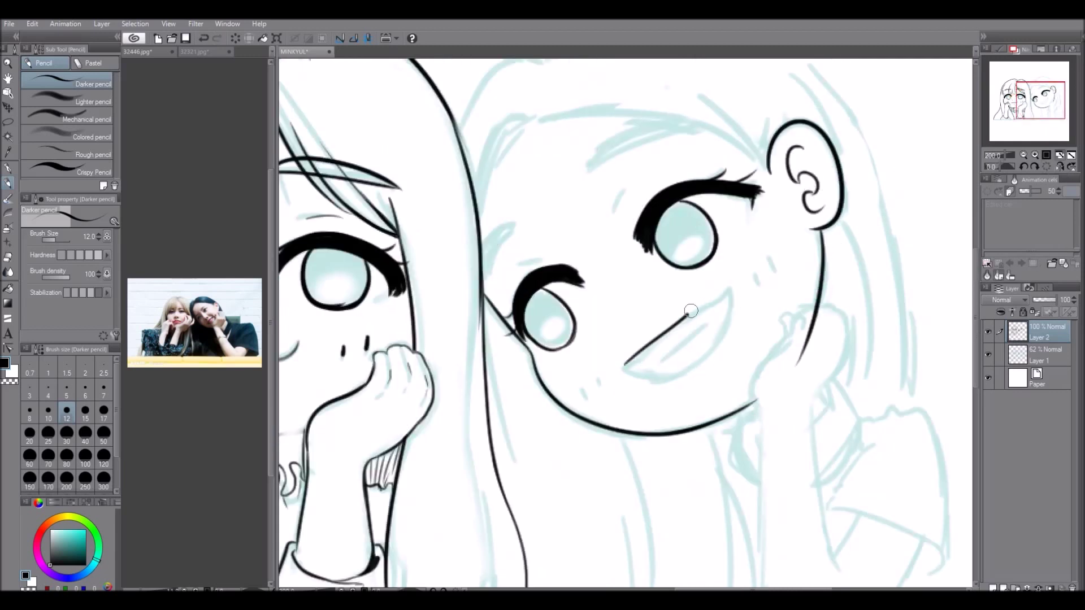
- Ink the right girl's open grin and the line separating her teeth
left_click_drag(690, 313, 723, 291)
left_click_drag(621, 367, 732, 317)
left_click_drag(658, 362, 718, 326)
key("ctrl+0")
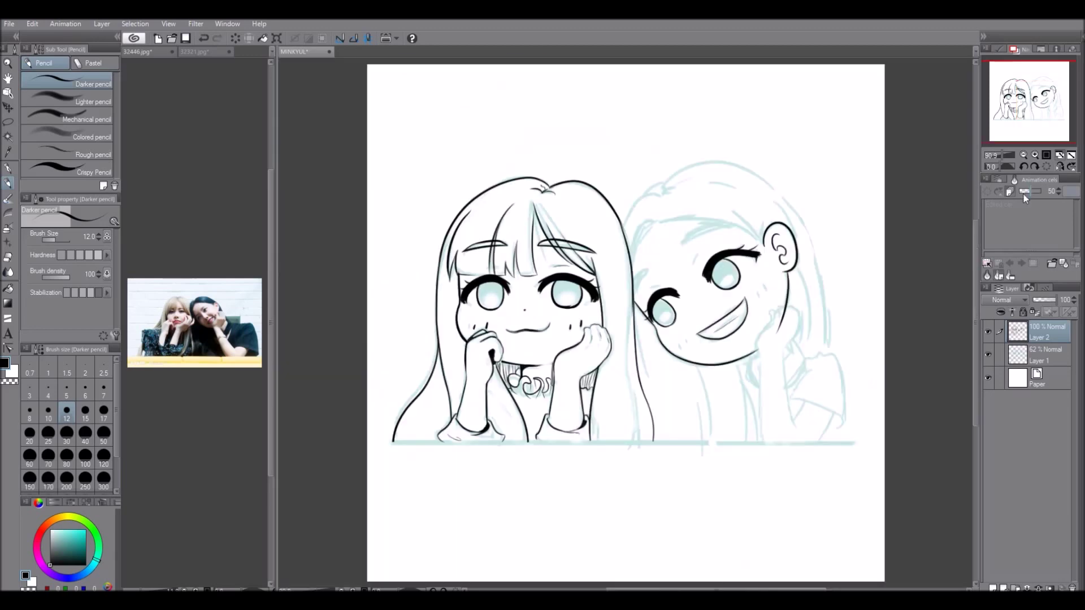
scroll(869, 367, "up", 3)
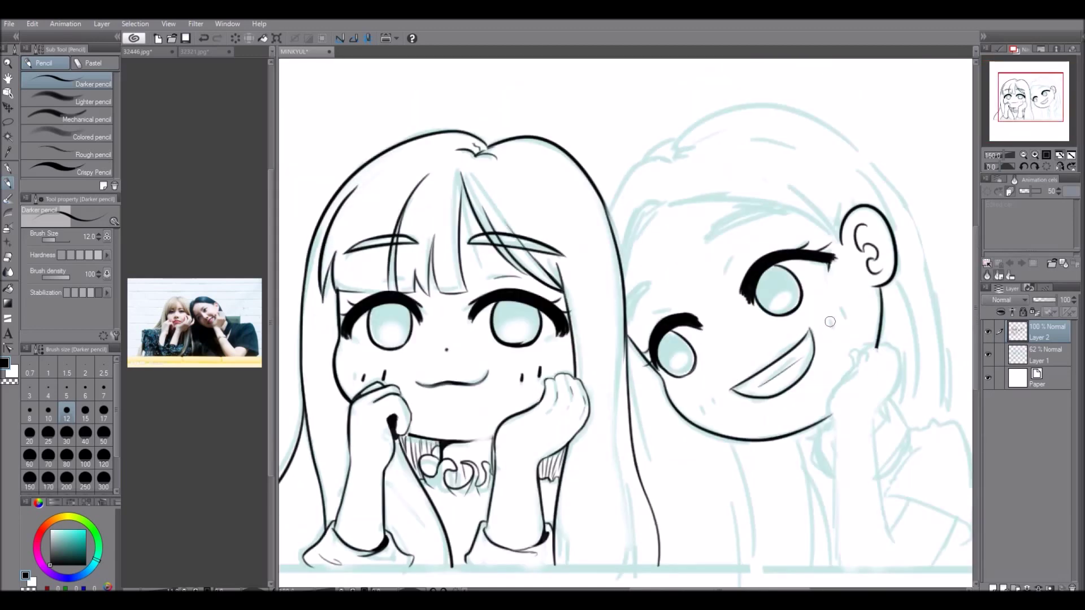
- Lasso the right girl's grin and adjust its placement slightly with a transform
key("m")
left_click_drag(729, 396, 728, 393)
key("ctrl+t")
left_click_drag(841, 324, 839, 309)
key("Return")
key("ctrl+d")
key("p")
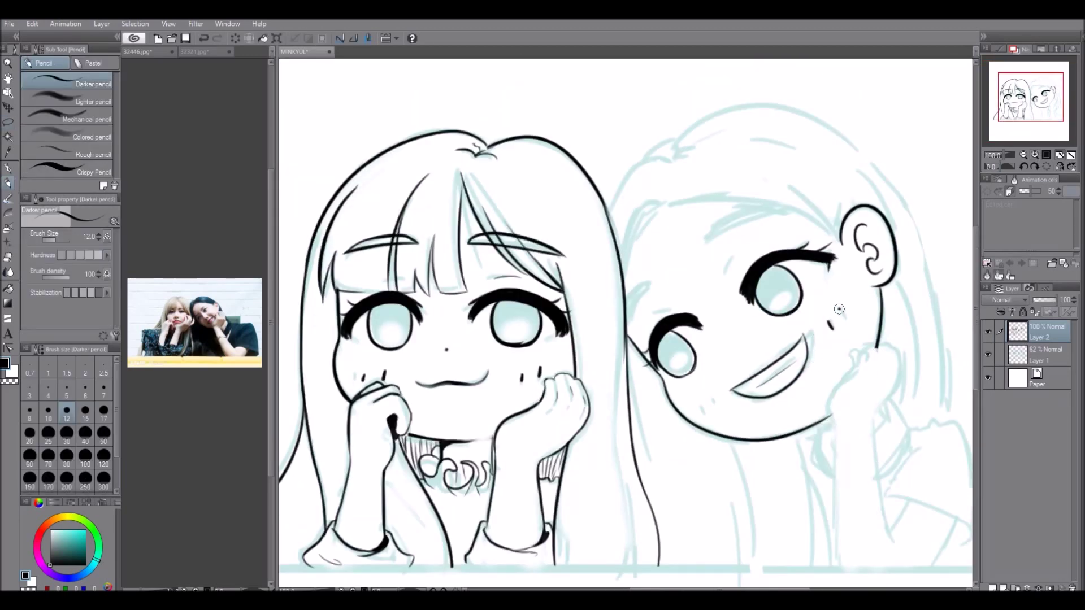
- Ink the right girl's raised hand and both sides of her forearm down toward the table
key("ctrl+0")
left_click(988, 332)
left_click(987, 332)
key("ctrl+plus")
key("ctrl+plus")
key("ctrl+plus")
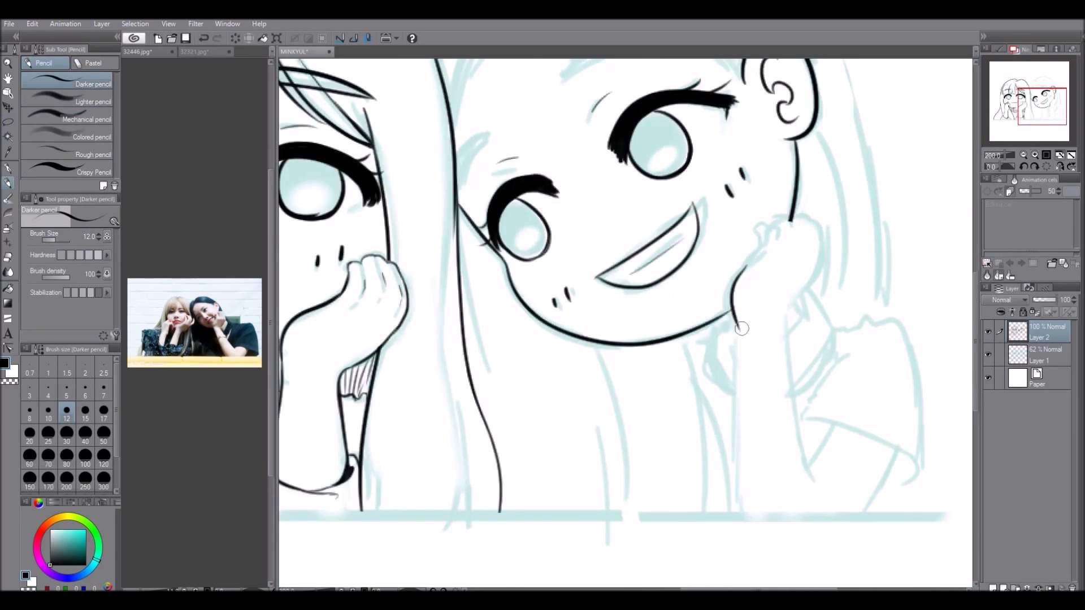
left_click_drag(734, 318, 735, 468)
left_click_drag(785, 312, 812, 460)
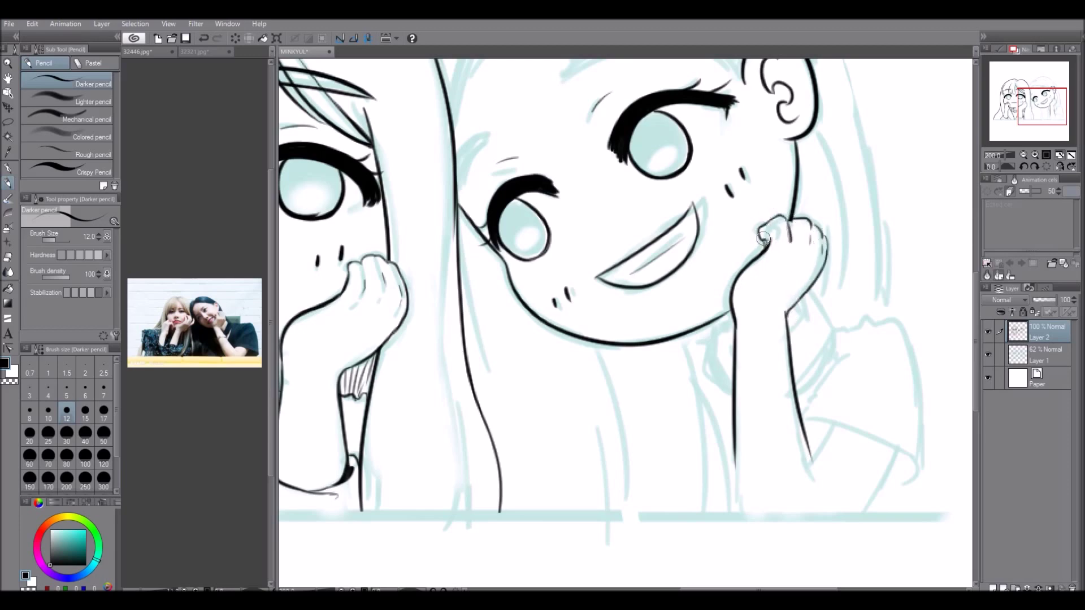
- Lasso the shoulder and sleeve sketch of the right girl on Layer 1 and move it inward against her arm
left_click(1074, 158)
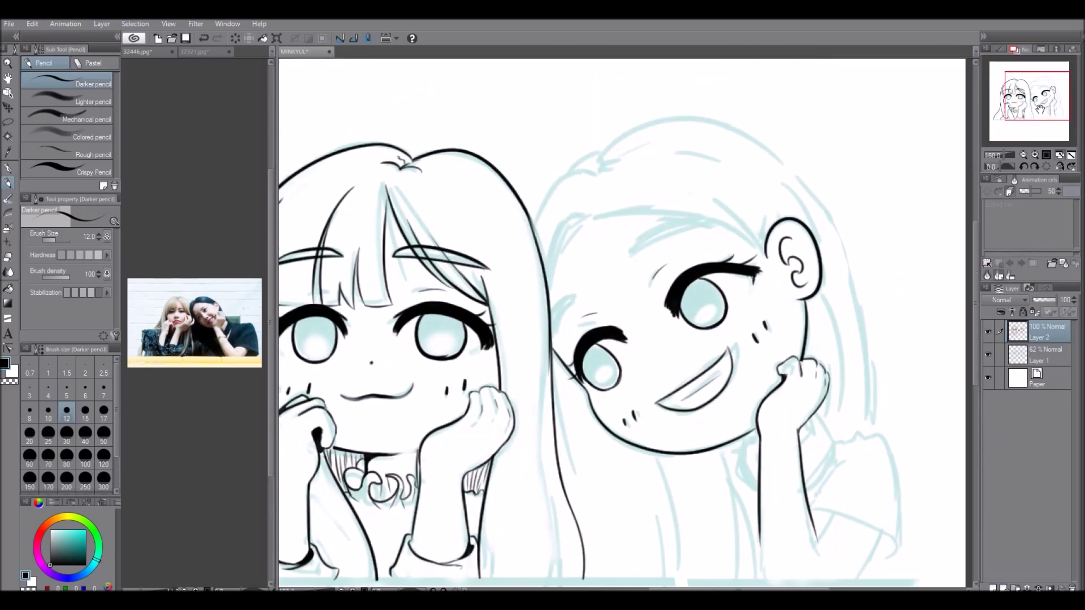
scroll(772, 241, "up", 3)
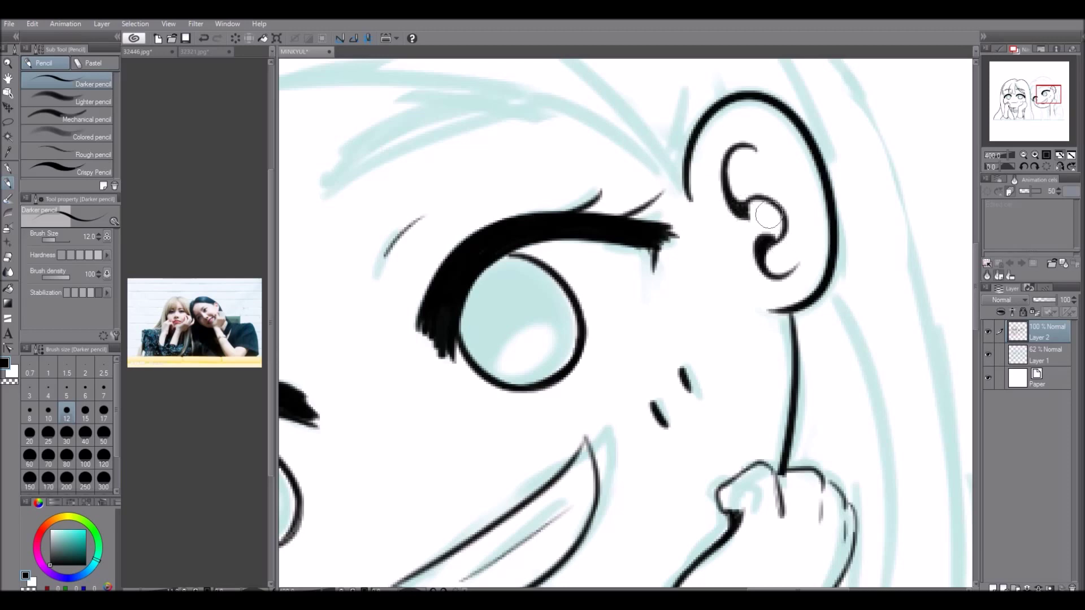
scroll(811, 392, "down", 5)
scroll(811, 392, "up", 2)
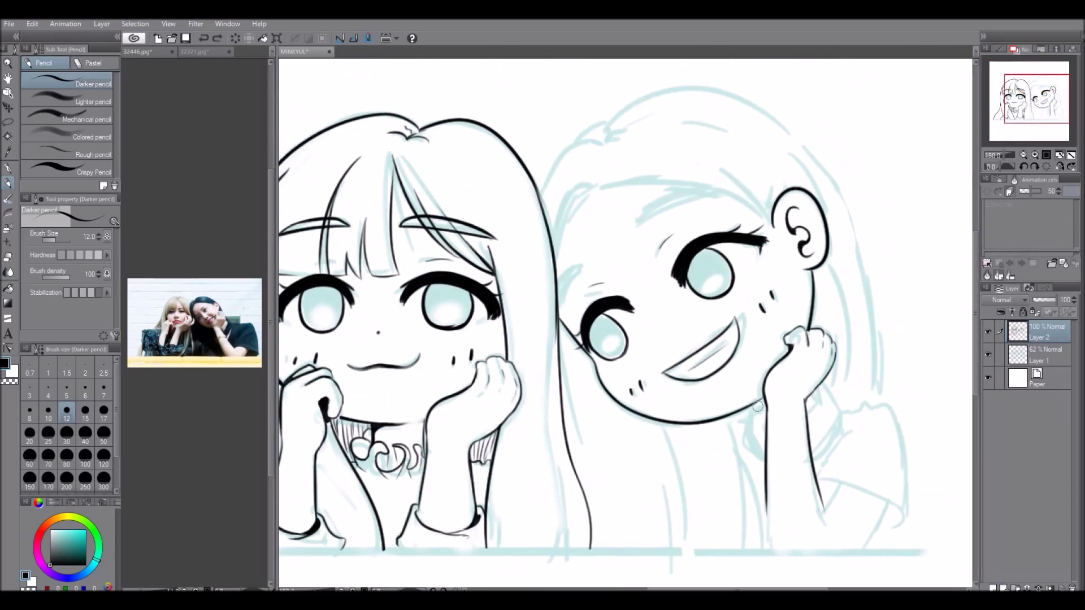
key("m")
left_click(1046, 355)
left_click_drag(826, 498, 814, 511)
key("ctrl+t")
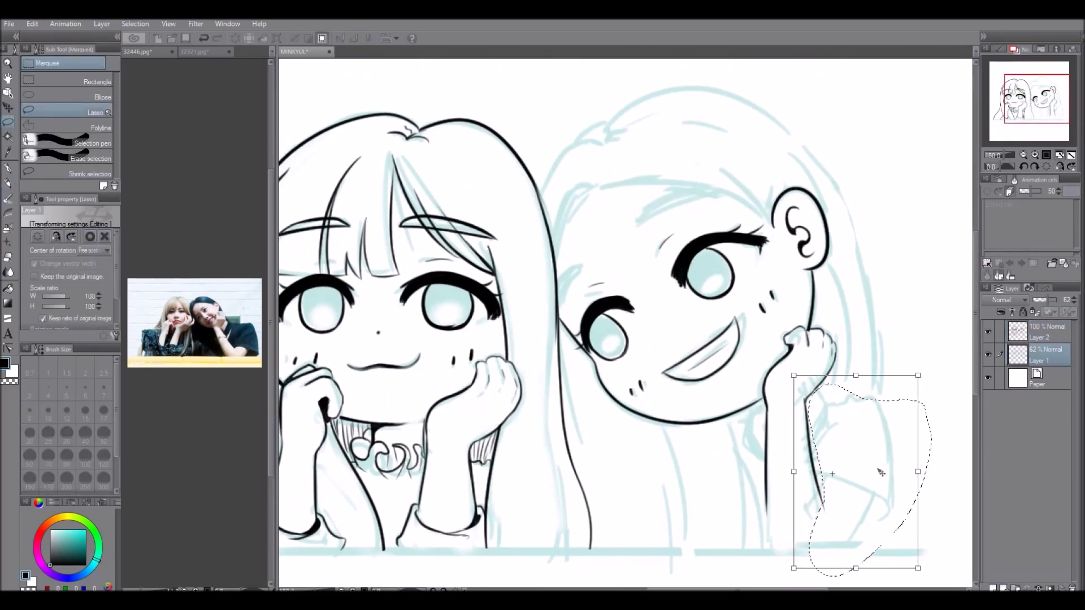
key("Return")
key("ctrl+d")
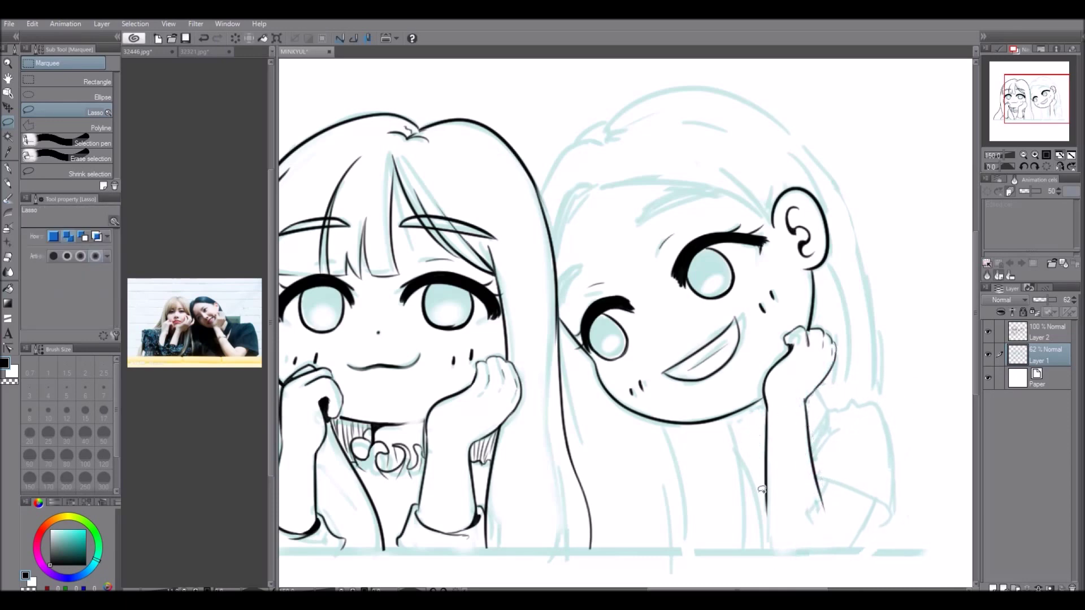
- Ink the right girl's shoulder, short sleeve and sleeve hem on Layer 2
scroll(762, 489, "up", 1)
key("p")
left_click(1046, 333)
left_click_drag(892, 299, 900, 443)
mouse_move(812, 410)
left_mouse_down()
mouse_move(868, 456)
mouse_move(839, 487)
left_mouse_up()
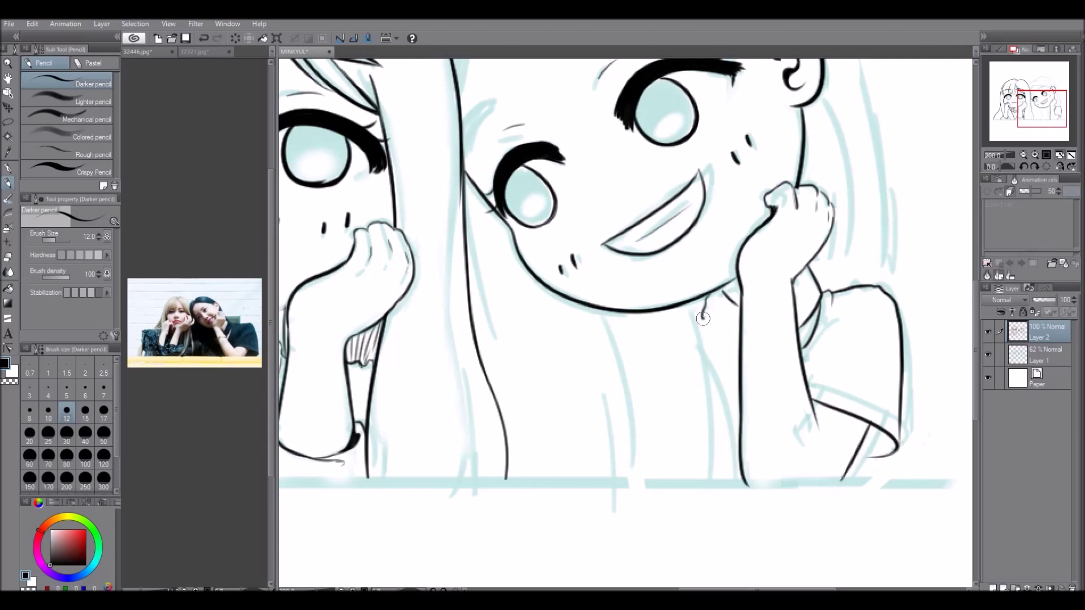
- Ink the right girl's long hair strands hanging below her face and behind her ear
left_click_drag(631, 339, 656, 280)
left_click_drag(717, 246, 760, 432)
left_click_drag(629, 255, 659, 390)
left_click_drag(598, 283, 603, 432)
left_click_drag(534, 165, 567, 370)
key("ctrl+z")
mouse_move(549, 320)
left_mouse_down()
mouse_move(524, 197)
mouse_move(470, 363)
left_mouse_up()
mouse_move(835, 202)
left_mouse_down()
mouse_move(817, 407)
mouse_move(879, 542)
left_mouse_up()
- Ink the right girl's front hairline from her temple to her ear and the hair outline up to the part
left_click_drag(567, 234, 493, 305)
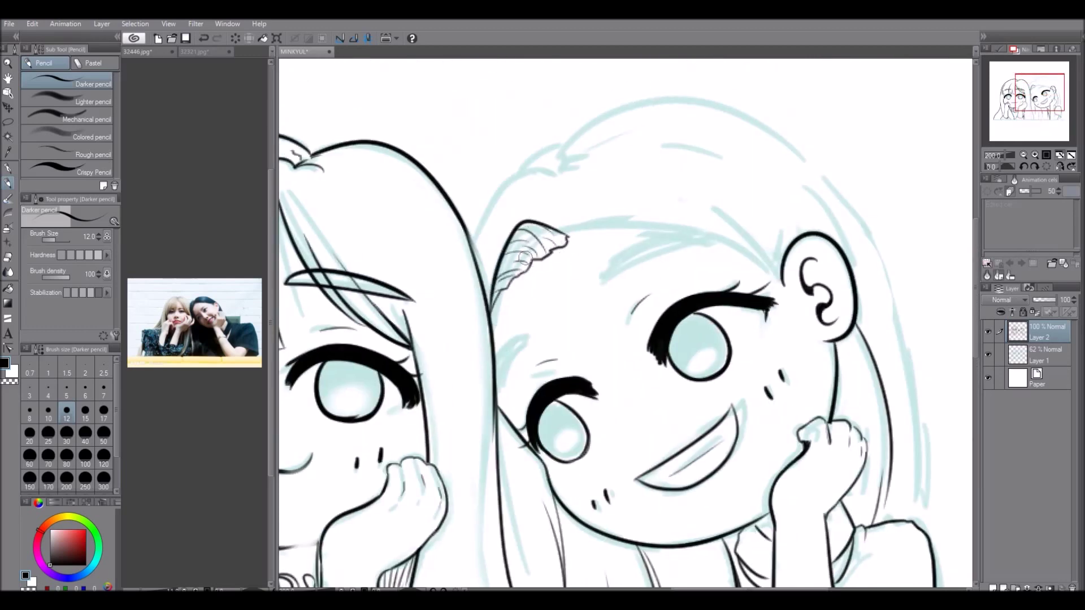
left_click_drag(471, 243, 552, 177)
left_click_drag(569, 237, 666, 239)
left_click_drag(569, 236, 783, 283)
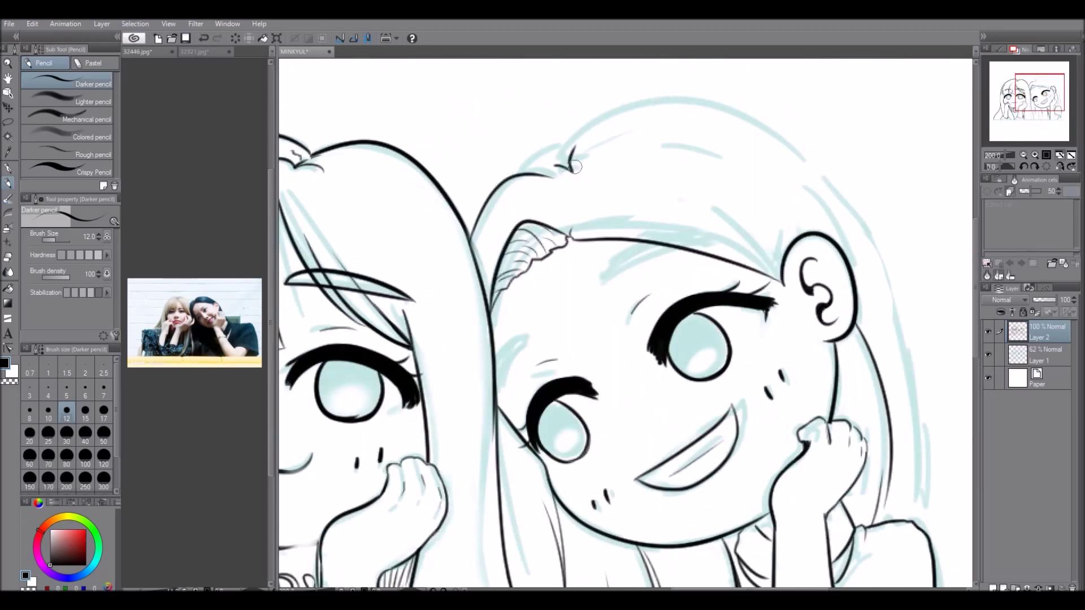
- Ink the crown of the right girl's head from the part and continue the outer hair contour toward her shoulder
left_click_drag(577, 134, 783, 158)
key("ctrl+z")
left_click_drag(592, 117, 814, 164)
key("ctrl+0")
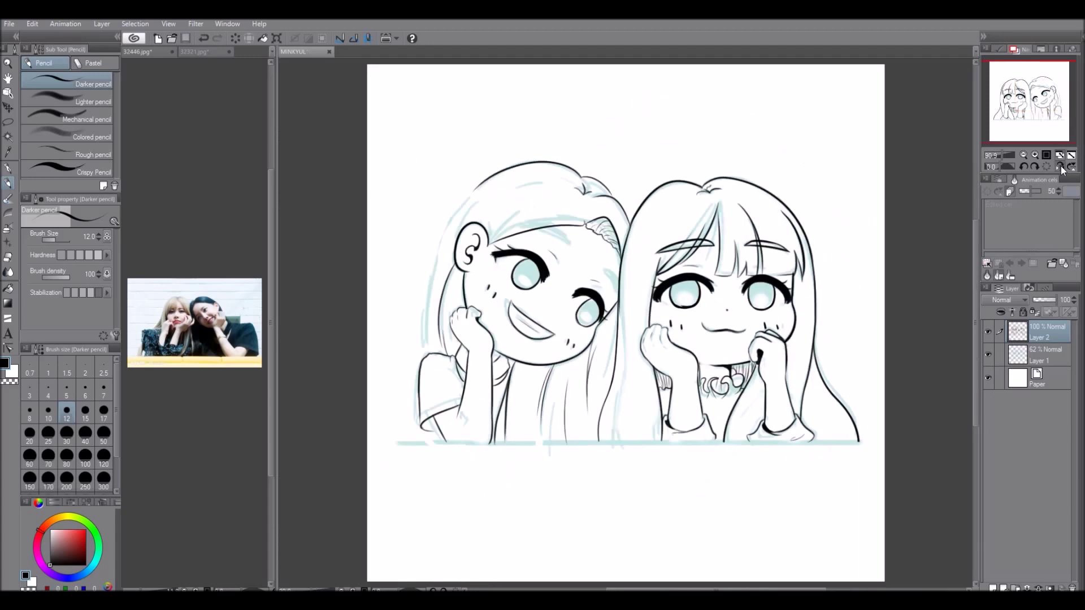
scroll(630, 109, "up", 3)
left_click_drag(512, 246, 476, 463)
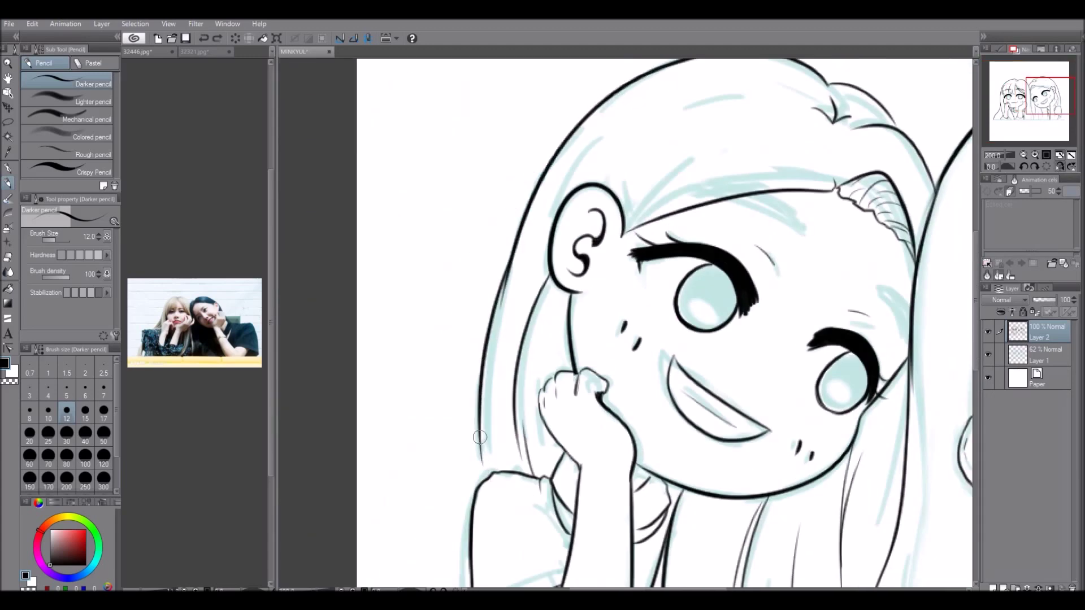
- Ink the outlines of the right girl's two eyebrows
left_click(1046, 168)
left_click(989, 332)
left_click(989, 332)
scroll(795, 213, "up", 5)
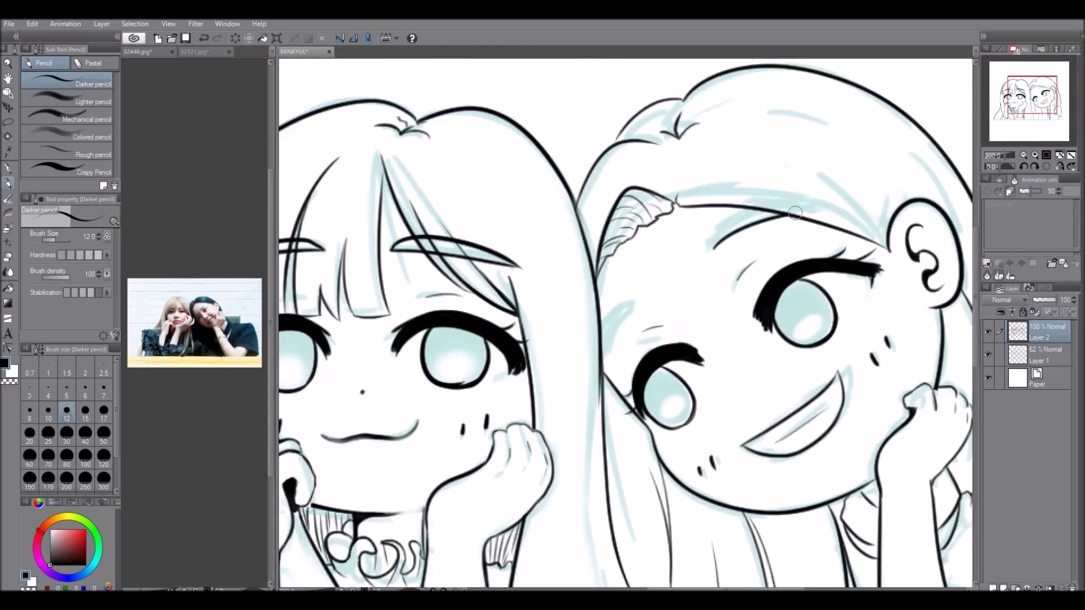
key("ctrl+z")
left_click_drag(713, 249, 836, 206)
left_click_drag(610, 370, 630, 304)
key("ctrl+z")
key("ctrl+z")
left_click(1027, 167)
left_click(1027, 168)
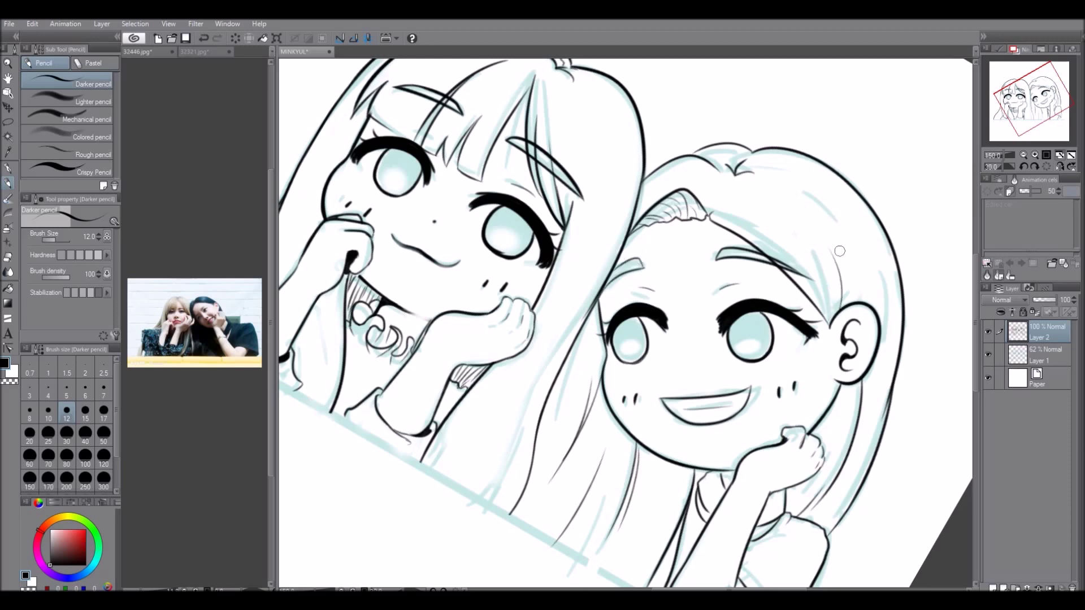
- Add thin inner strands to the left girl's long hair and compare the line art with the sketch
left_click(1046, 167)
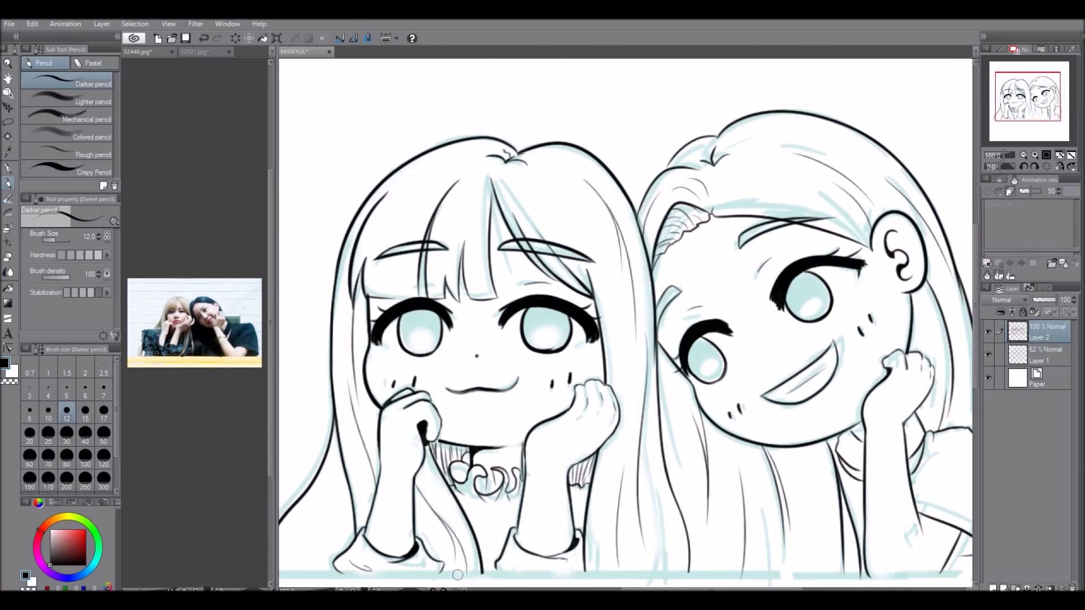
left_click_drag(346, 482, 465, 403)
key("ctrl+0")
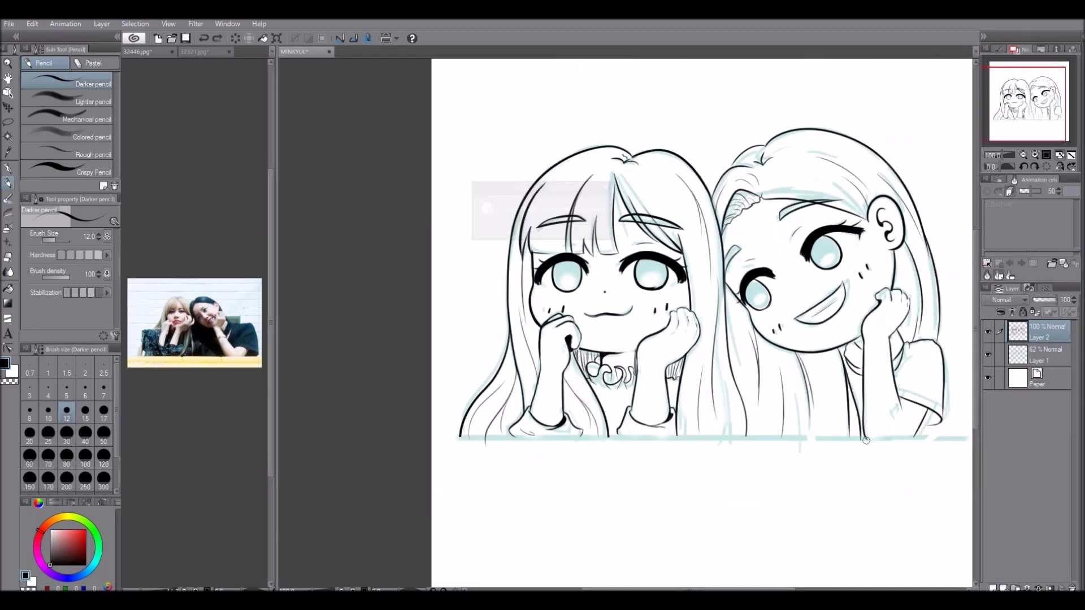
left_click(988, 333)
left_click(988, 333)
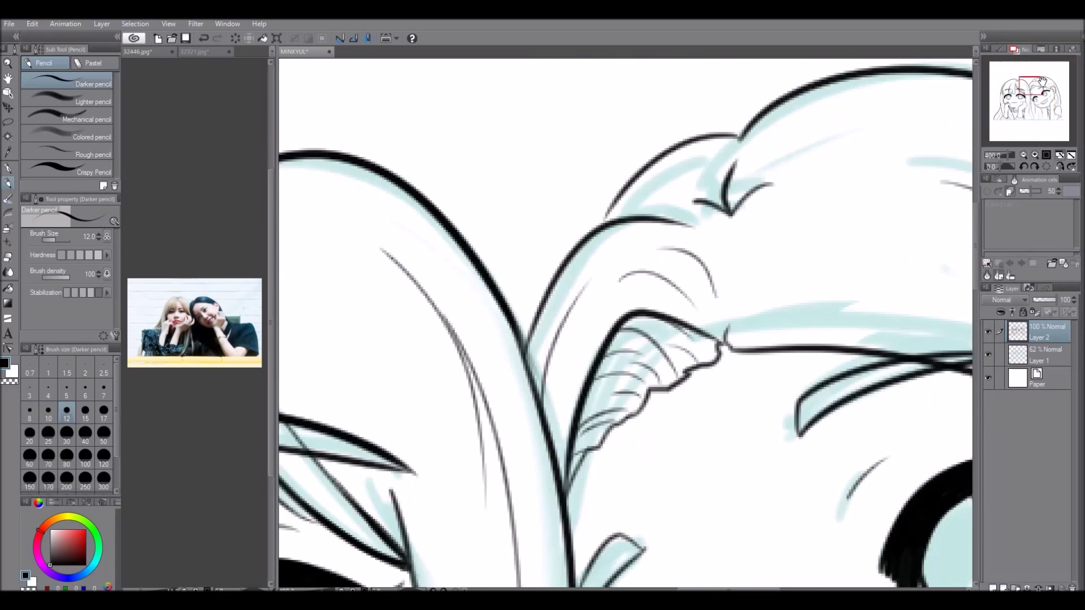
- Draw a straight horizontal tabletop line beneath both girls on a new layer
key("ctrl+shift+n")
left_click_drag(870, 456, 364, 455)
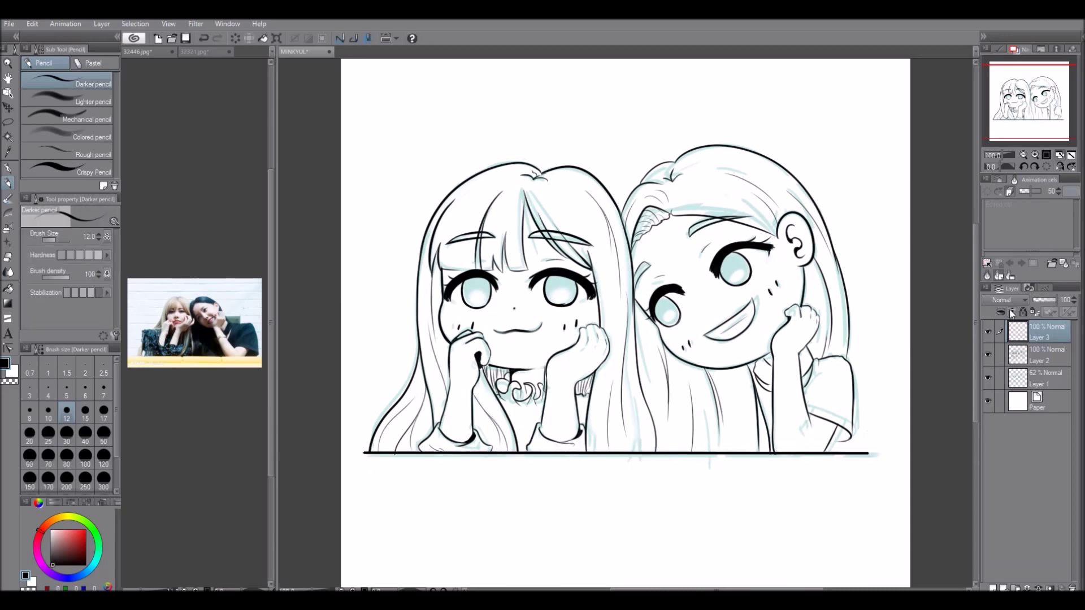
left_click(1028, 355)
key("m")
left_click(1039, 332)
- Try drawing two vertical strokes below the tabletop line
scroll(570, 352, "up", 2)
key("p")
key("ctrl+z")
left_click_drag(576, 353, 582, 463)
left_click_drag(596, 353, 593, 457)
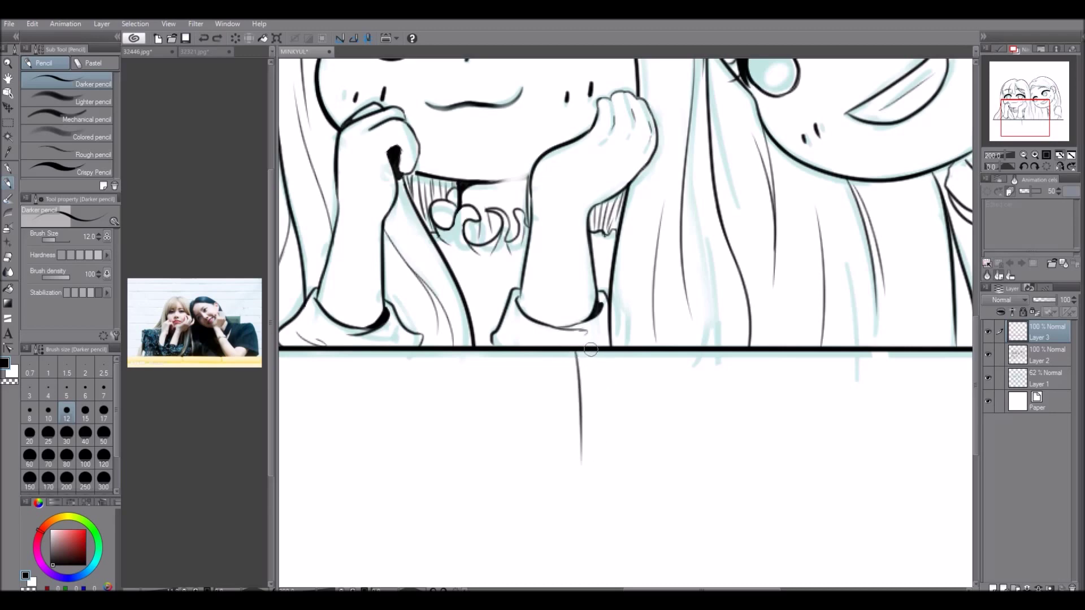
- Merge the tabletop line into Layer 2 and hide the teal sketch on Layer 1
key("ctrl+0")
key("Delete")
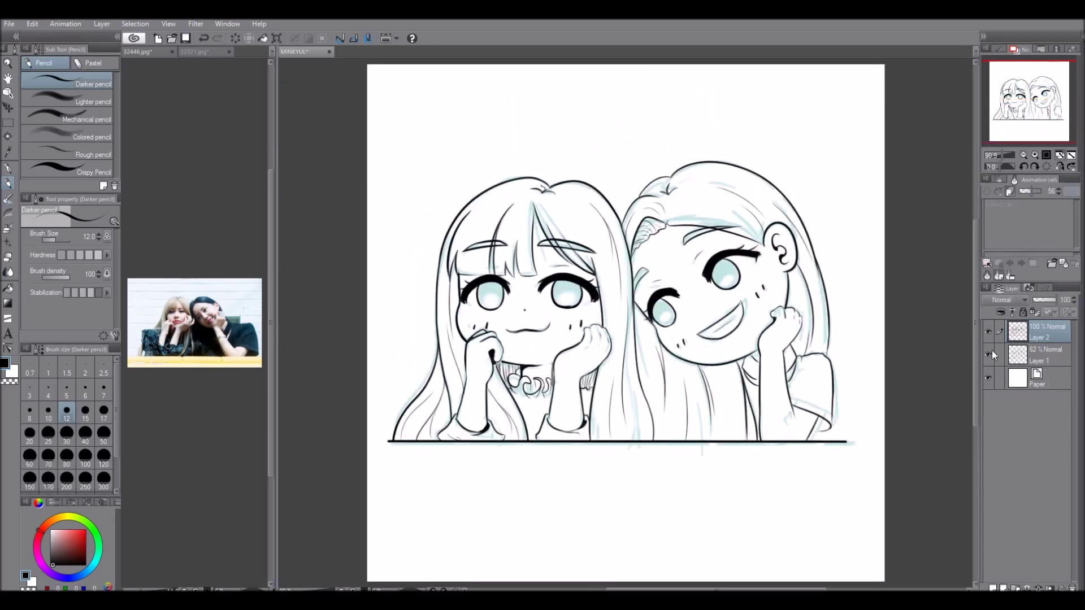
left_click(988, 355)
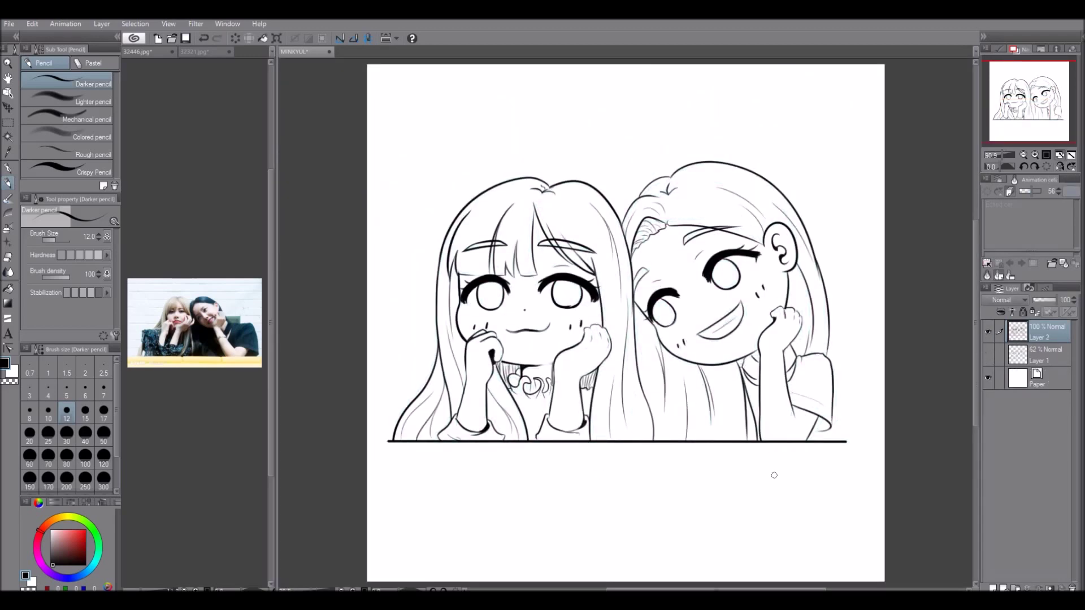
- Fill the right girl's sleeve opening and the gap between the left girl's raised forearm and hair with solid black
scroll(774, 475, "up", 3)
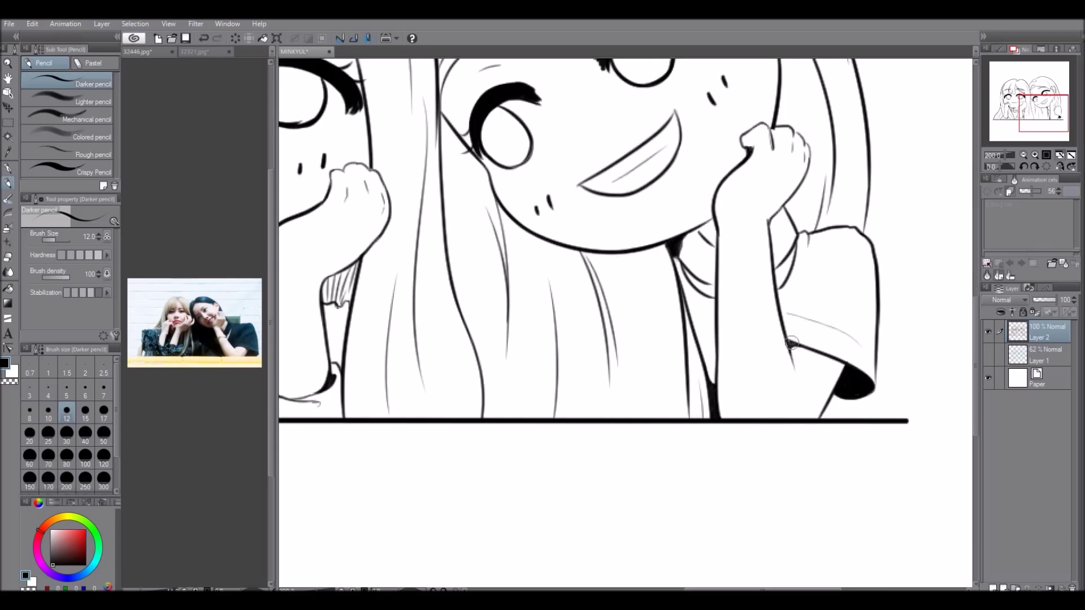
left_click(1035, 157)
scroll(560, 390, "up", 5)
left_click_drag(582, 169, 580, 272)
mouse_move(721, 234)
left_mouse_down()
mouse_move(714, 266)
mouse_move(767, 208)
left_mouse_up()
left_click_drag(751, 270, 754, 235)
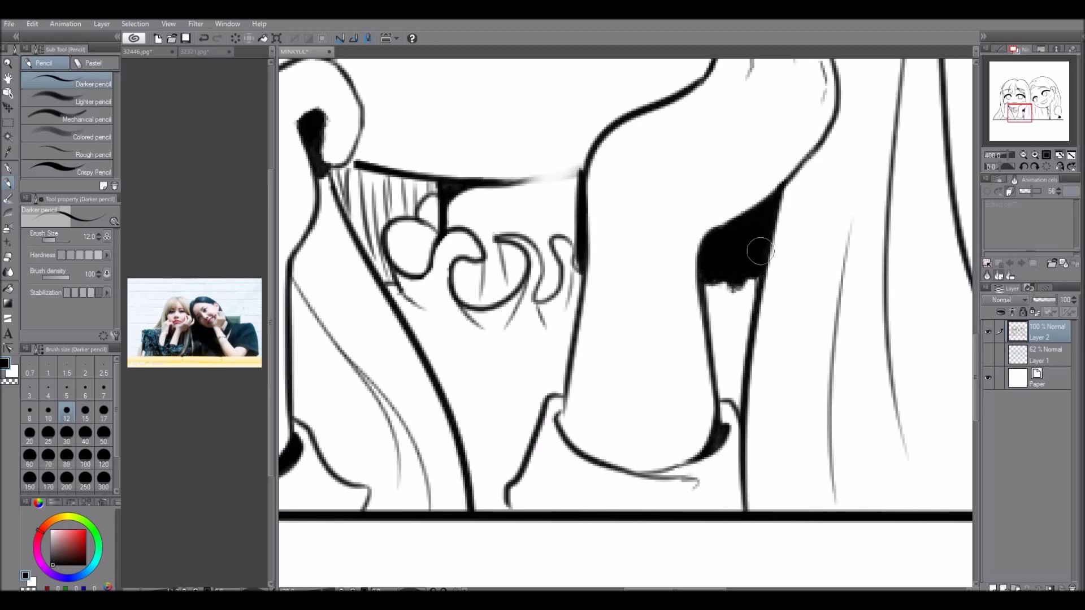
- Fill the hair shadow under the left girl's chin with solid black around her ruffled choker
scroll(753, 235, "down", 5)
scroll(567, 277, "up", 5)
left_click_drag(599, 266, 616, 313)
mouse_move(630, 274)
left_mouse_down()
mouse_move(624, 319)
mouse_move(635, 308)
left_mouse_up()
key("ctrl+0")
scroll(509, 373, "up", 5)
mouse_move(509, 195)
left_mouse_down()
mouse_move(481, 249)
mouse_move(492, 266)
mouse_move(507, 255)
mouse_move(512, 308)
left_mouse_up()
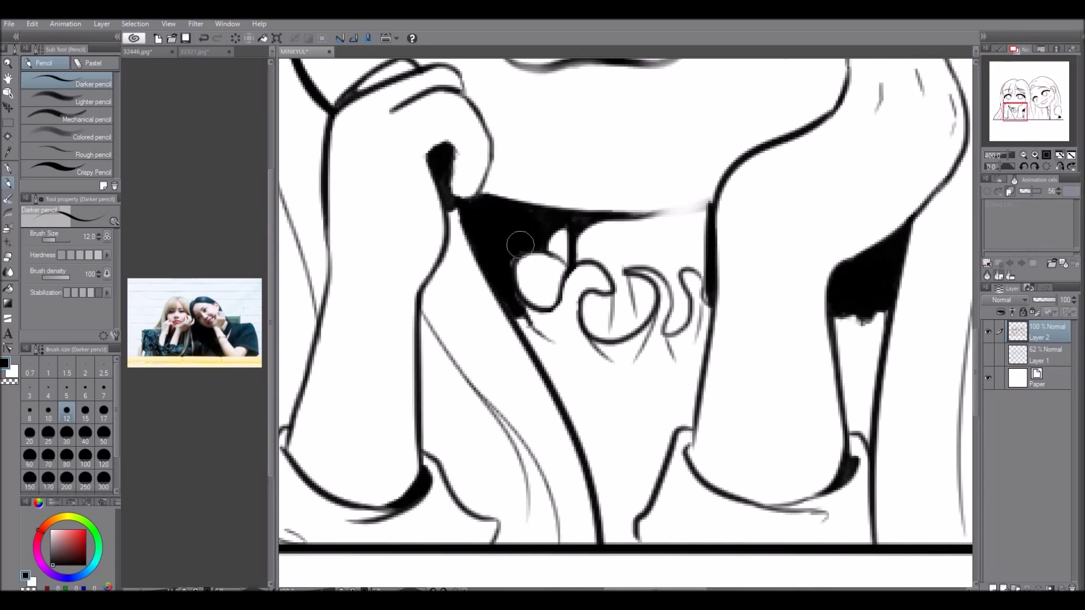
left_click_drag(508, 254, 517, 326)
left_click(1072, 168)
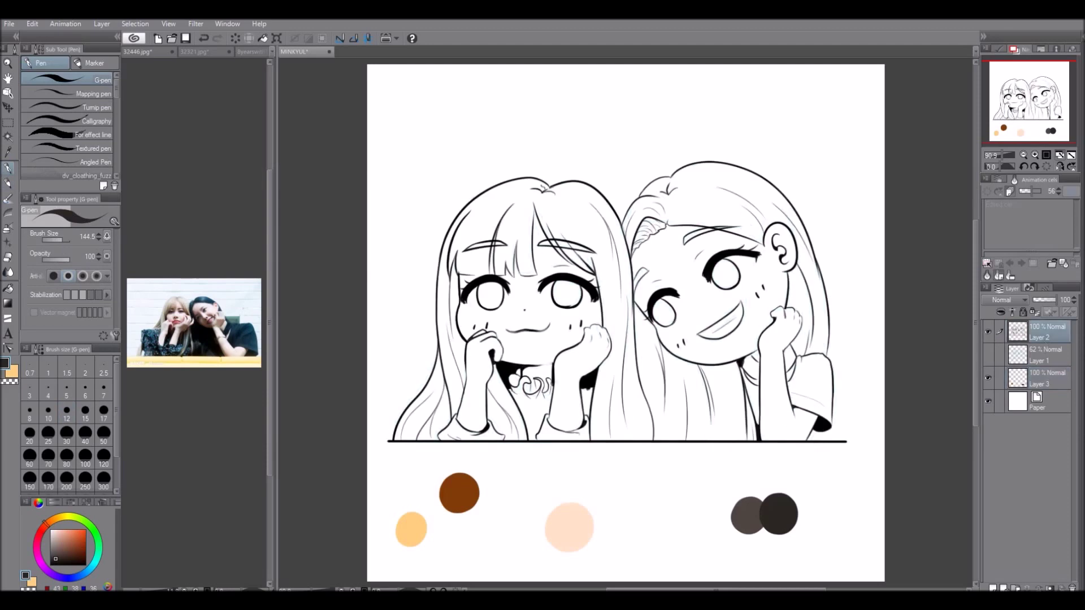
- Auto-select both figures and fill their silhouette with flat bright green on a new layer
key("w")
left_click(616, 209)
key("ctrl+shift+n")
left_click(107, 530)
key("alt+BackSpace")
key("ctrl+d")
- Paint a flat peach skin base over both girls' faces, hands and arms with the G-pen on Layer 5
left_click(11, 171)
mouse_move(509, 237)
left_mouse_down()
mouse_move(486, 339)
mouse_move(519, 409)
left_mouse_up()
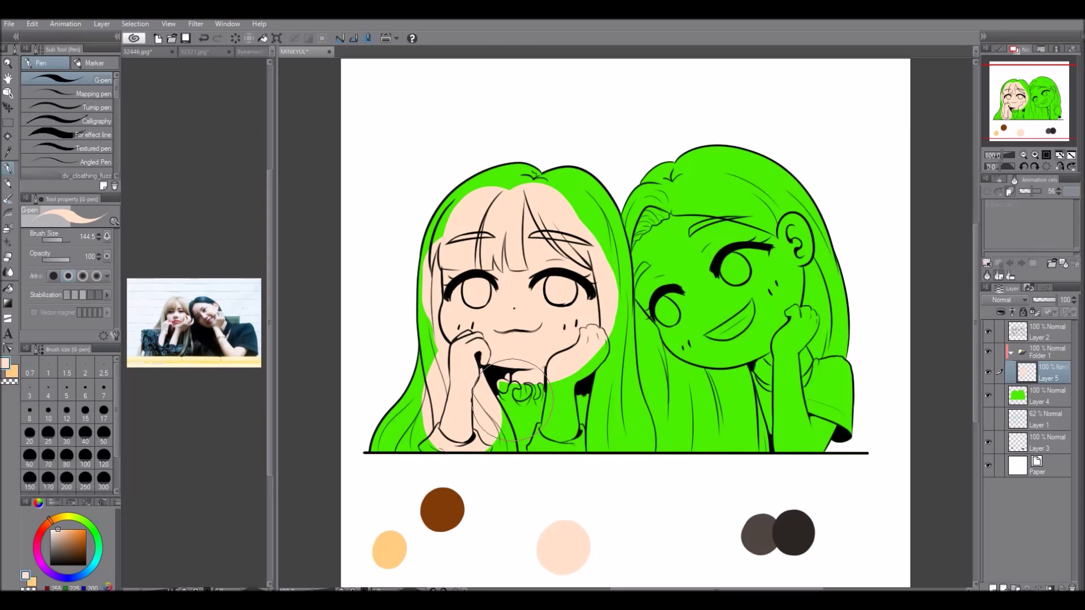
mouse_move(512, 398)
left_mouse_down()
mouse_move(484, 469)
mouse_move(567, 387)
mouse_move(585, 351)
mouse_move(781, 252)
mouse_move(795, 327)
mouse_move(597, 344)
left_mouse_up()
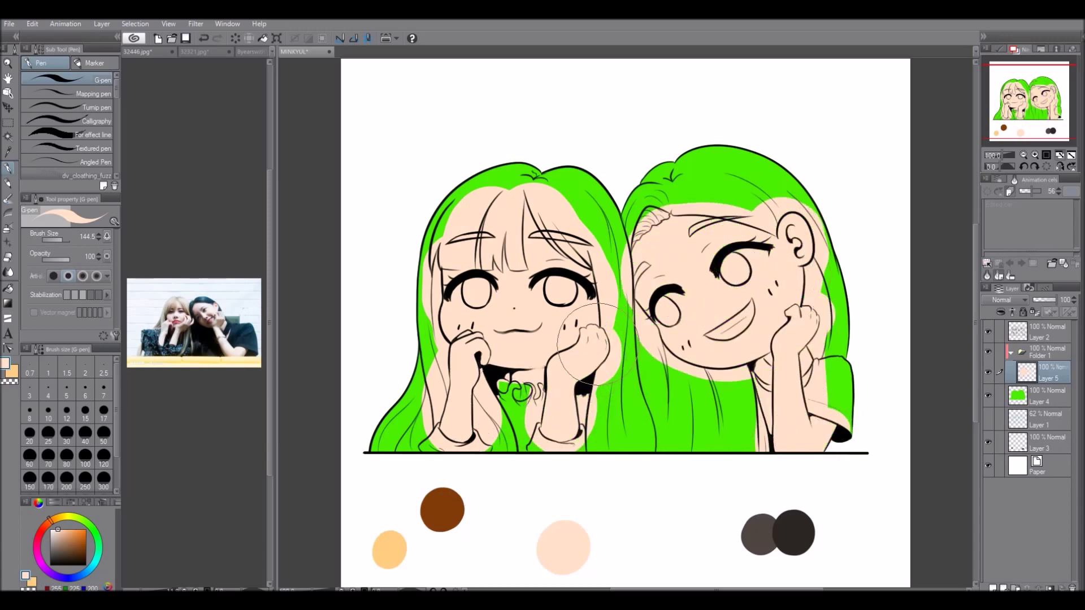
- Add a darker peach swatch and a coral swatch beside the light skin swatch
left_click(593, 534)
left_click(75, 529)
left_click(630, 548)
key("alt+Tab")
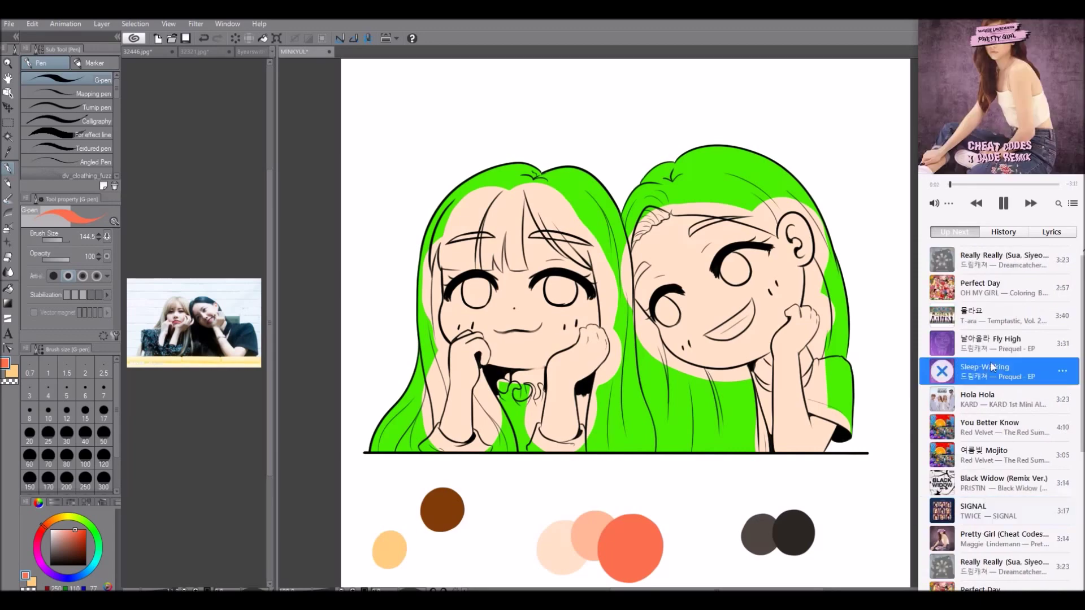
key("alt+Tab")
- Sample the darker peach swatch and paint a round blush spot over each girl's nose
left_click(607, 522, "alt")
left_click_drag(91, 237, 62, 243)
scroll(558, 425, "up", 3)
left_click(469, 187)
left_click(861, 173)
- Sample the coral swatch and recolour the left girl's mouth, cheek marks and hand contour lines on Layer 2
scroll(861, 174, "down", 3)
scroll(629, 523, "up", 3)
left_click(653, 472, "alt")
key("ctrl+z")
left_click_drag(411, 296, 542, 273)
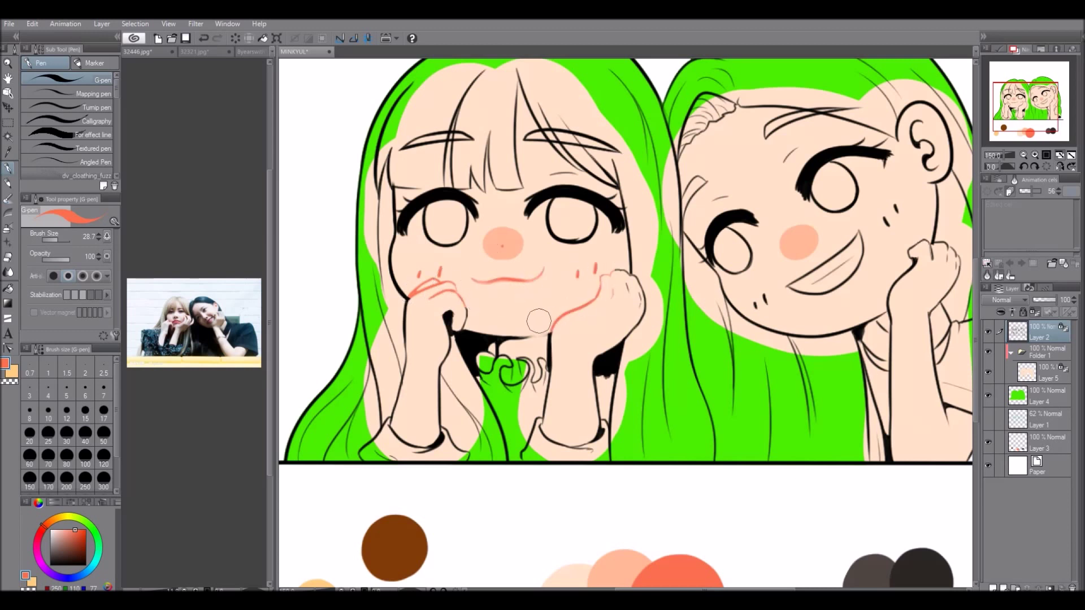
- Recolour the right girl's cheek marks, grin, inner ear and hand contour lines in coral
left_click_drag(753, 297, 764, 305)
left_click_drag(789, 285, 863, 232)
left_click_drag(890, 211, 886, 221)
left_click_drag(908, 261, 887, 308)
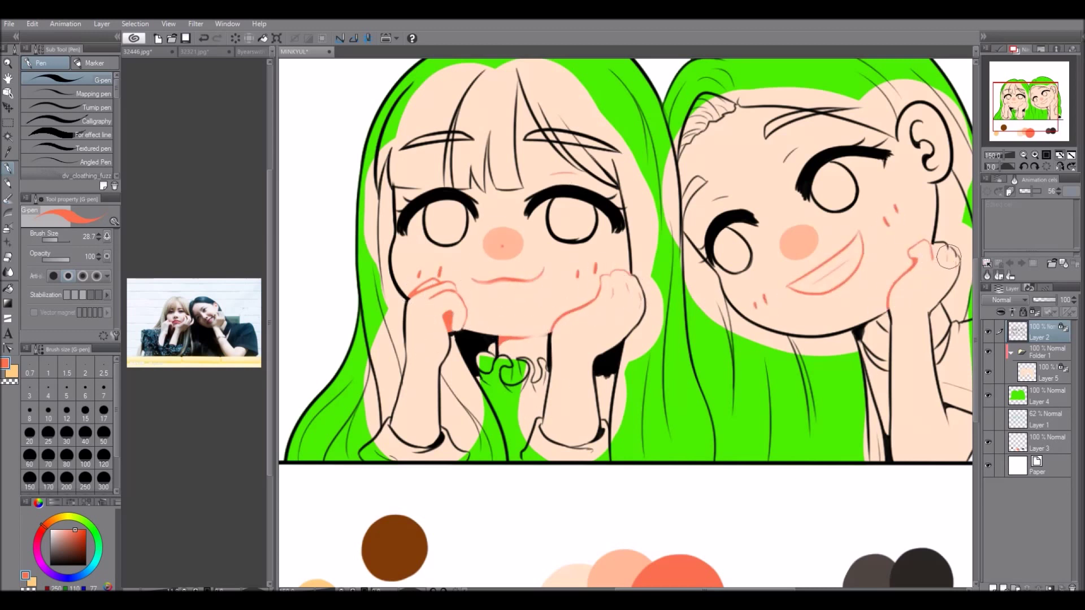
mouse_move(944, 413)
left_mouse_down()
mouse_move(926, 383)
mouse_move(895, 382)
left_mouse_up()
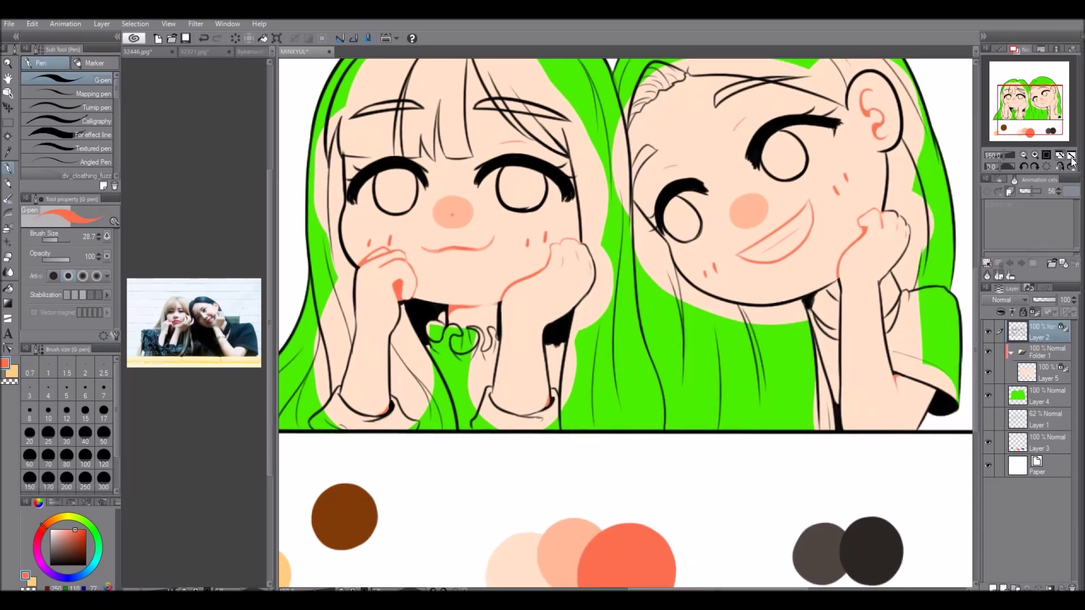
- Select the left girl's hair areas, expand the selection by 1 px and fill it with light orange on a new layer
scroll(492, 304, "down", 3)
scroll(493, 303, "up", 3)
key("w")
left_click(408, 298)
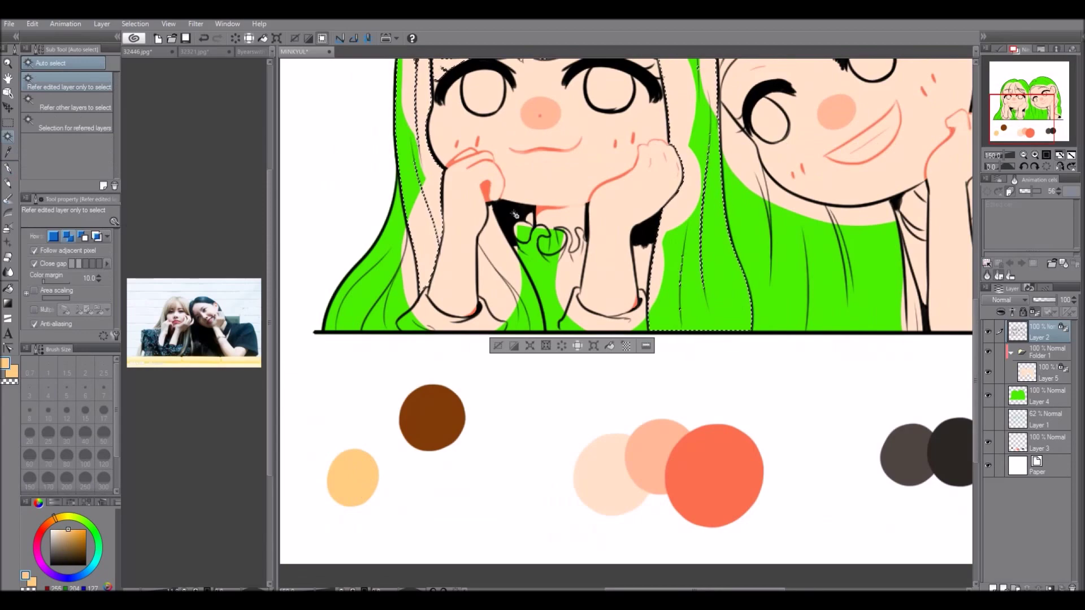
scroll(409, 298, "up", 5)
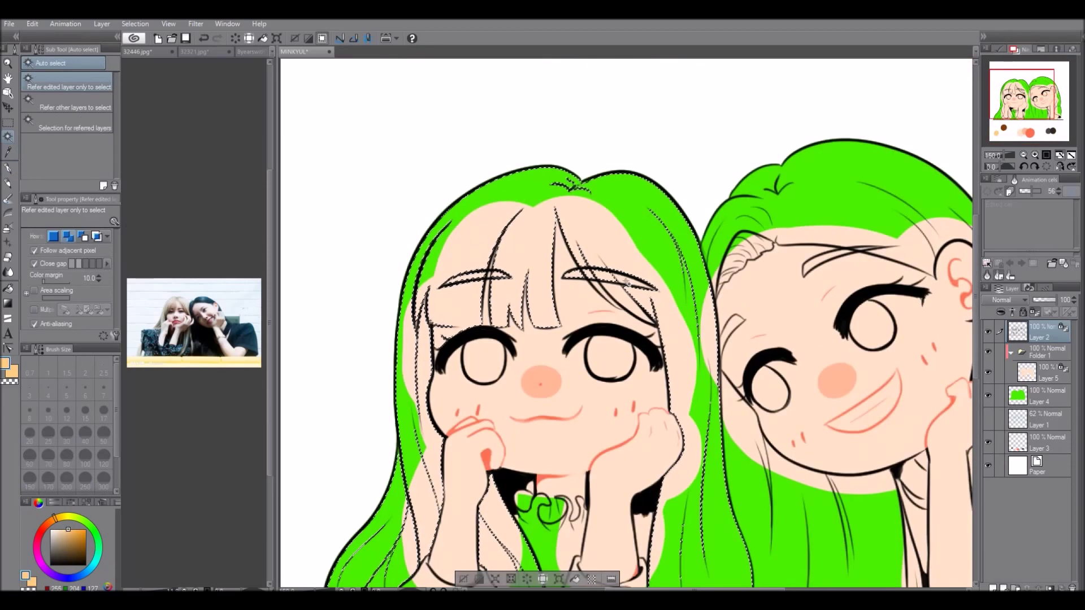
left_click(607, 291)
key("ctrl+shift+n")
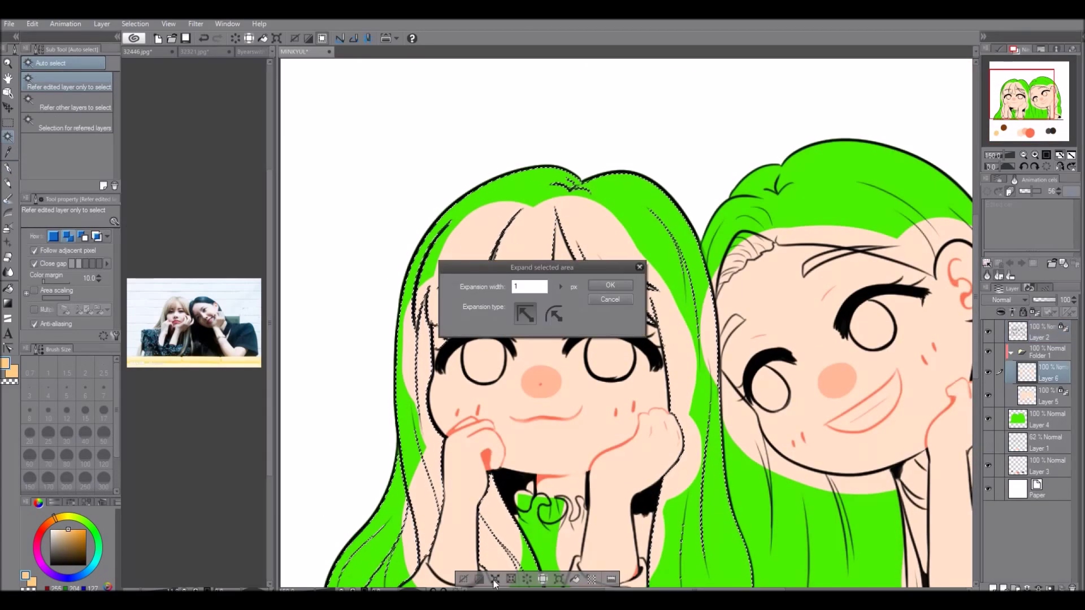
key("Return")
key("alt+BackSpace")
key("ctrl+d")
- Hide the skin layer and paint over the remaining green gaps in the left girl's hair with the light orange G-pen
left_click(988, 395)
scroll(491, 307, "up", 4)
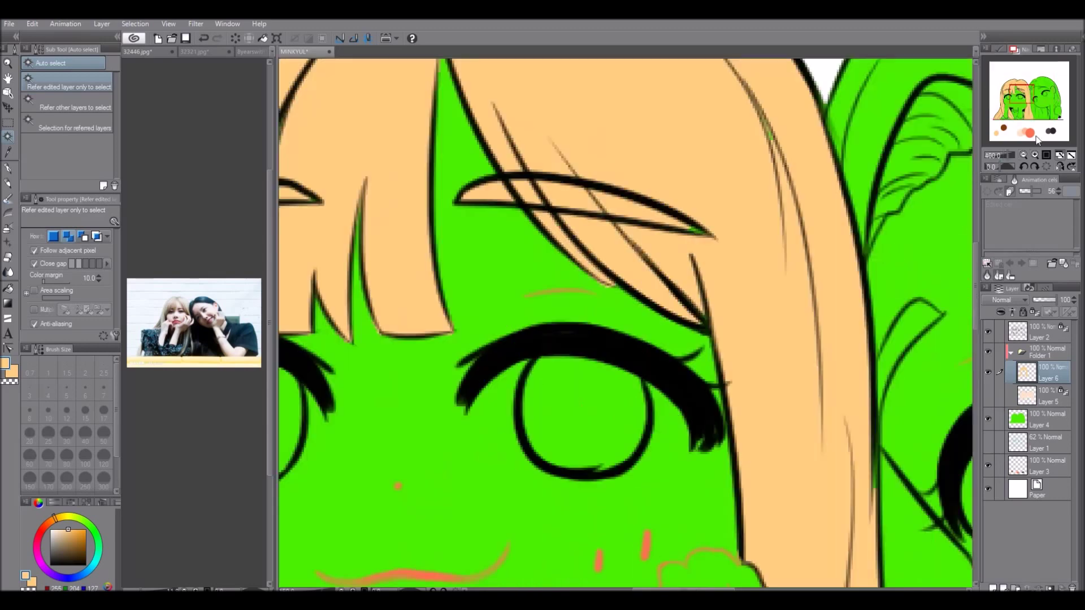
key("p")
scroll(550, 169, "down", 2)
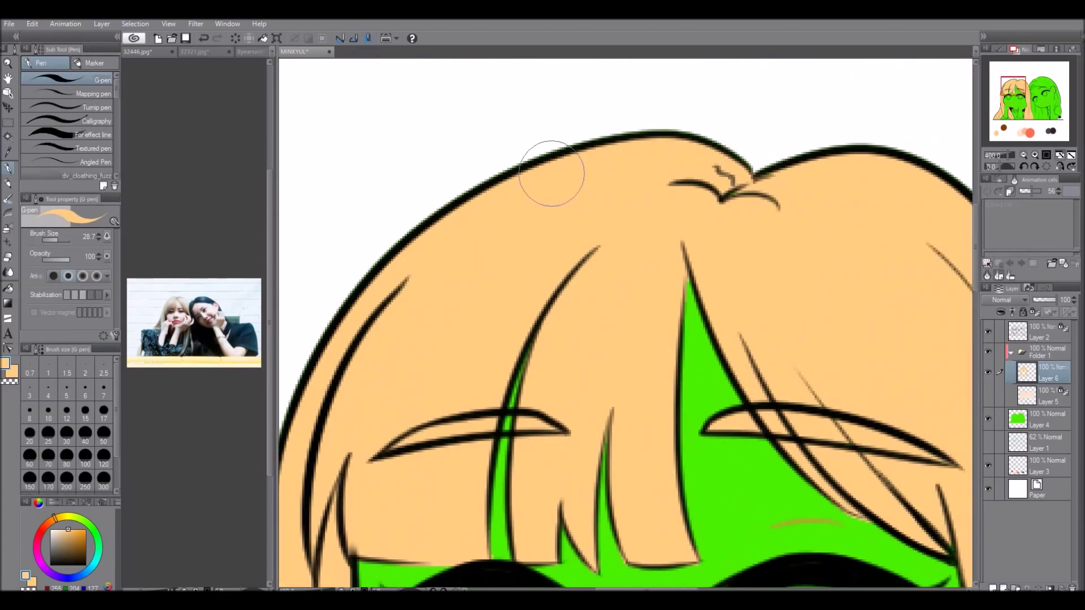
scroll(456, 315, "up", 2)
scroll(733, 234, "down", 3)
left_click(1005, 98)
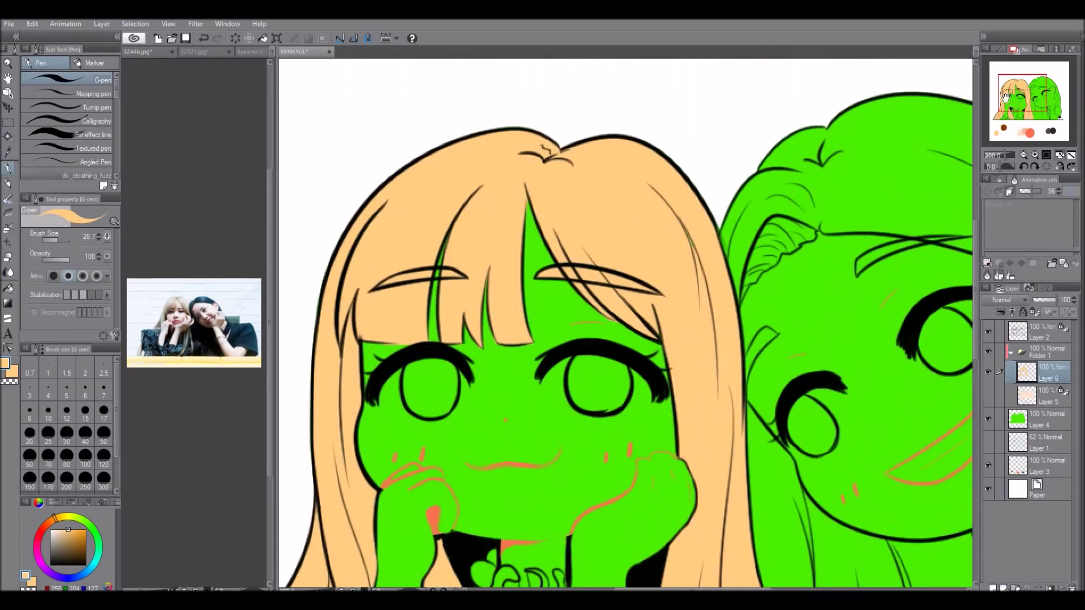
- Sample the brown swatch and recolour the left girl's upper hair strand lines and eyebrow outlines on Layer 2
left_click(1026, 105)
scroll(509, 339, "down", 3)
left_click(459, 491, "alt")
scroll(460, 492, "up", 3)
left_click(1040, 334)
left_click_drag(511, 138, 471, 277)
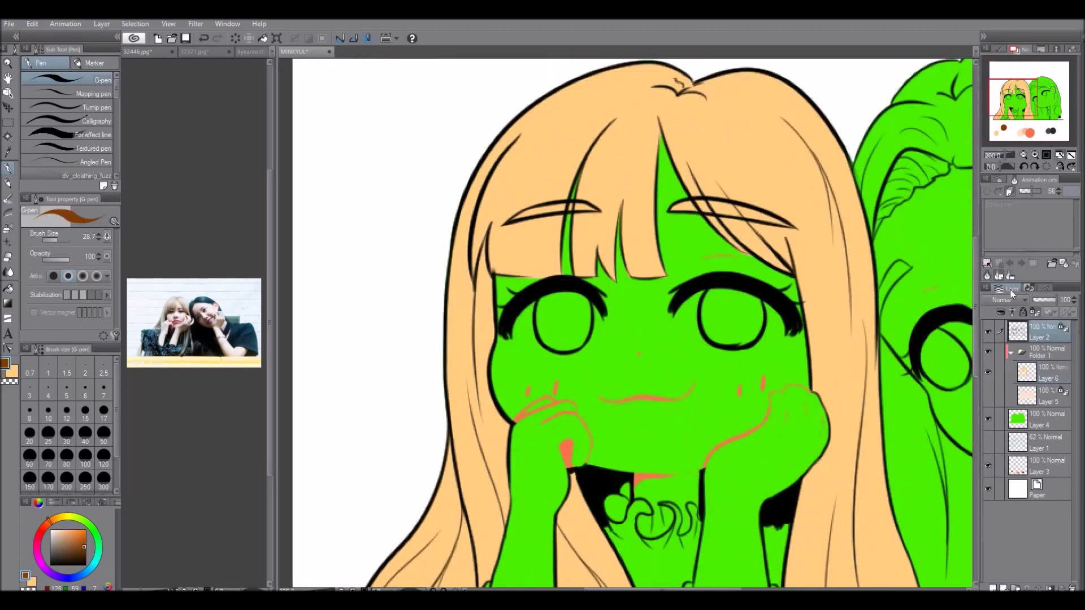
left_click_drag(498, 226, 571, 204)
left_click_drag(673, 208, 797, 228)
- Recolour the inner strand lines of the left girl's lower hair in brown
scroll(760, 237, "down", 5)
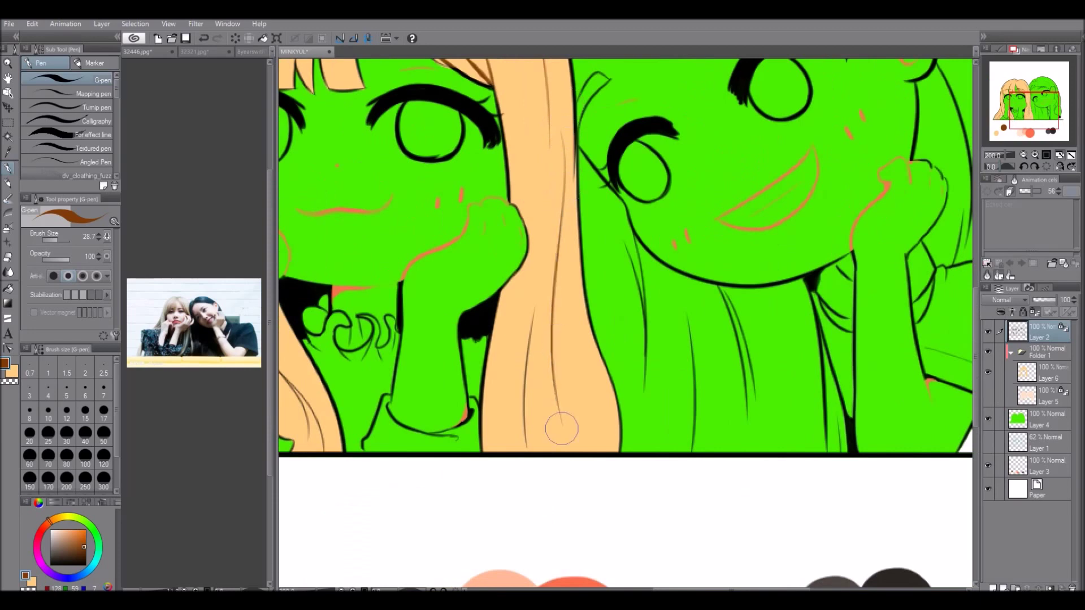
scroll(660, 447, "up", 2)
left_click_drag(485, 362, 447, 410)
left_click_drag(1002, 111, 1002, 122)
key("ctrl+0")
- Select the right girl's hair areas from the line art and fill them with the dark grey-brown swatch on a new layer
left_click(989, 419)
left_click(988, 418)
left_click(1044, 384)
key("ctrl+shift+n")
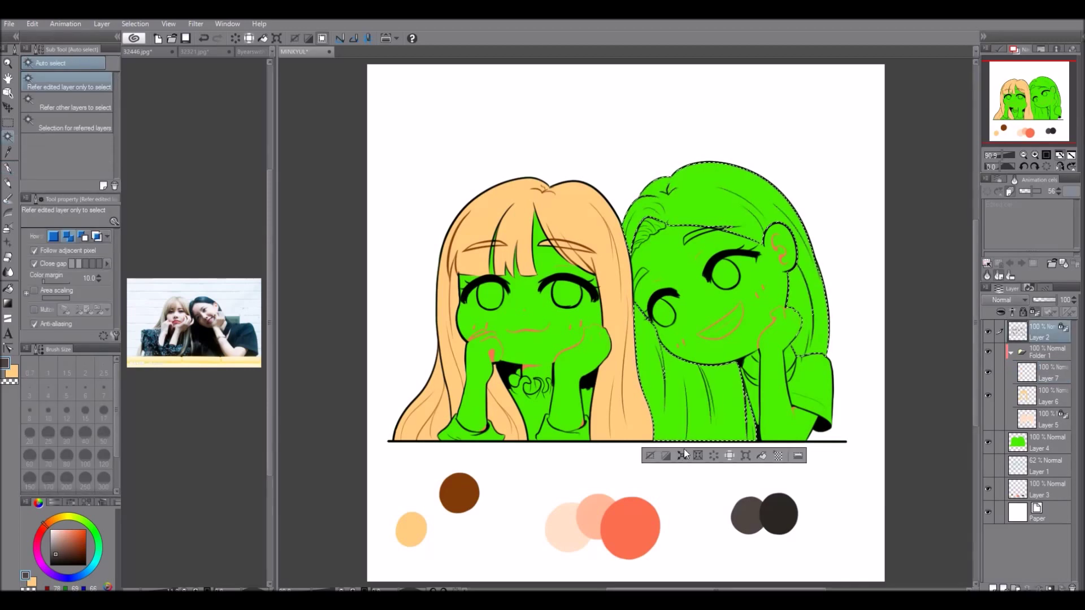
key("alt+Delete")
- Paint the right girl's hairline strands, eyebrows and leftover green hair gaps in dark grey-brown with the G-pen
scroll(604, 236, "up", 4)
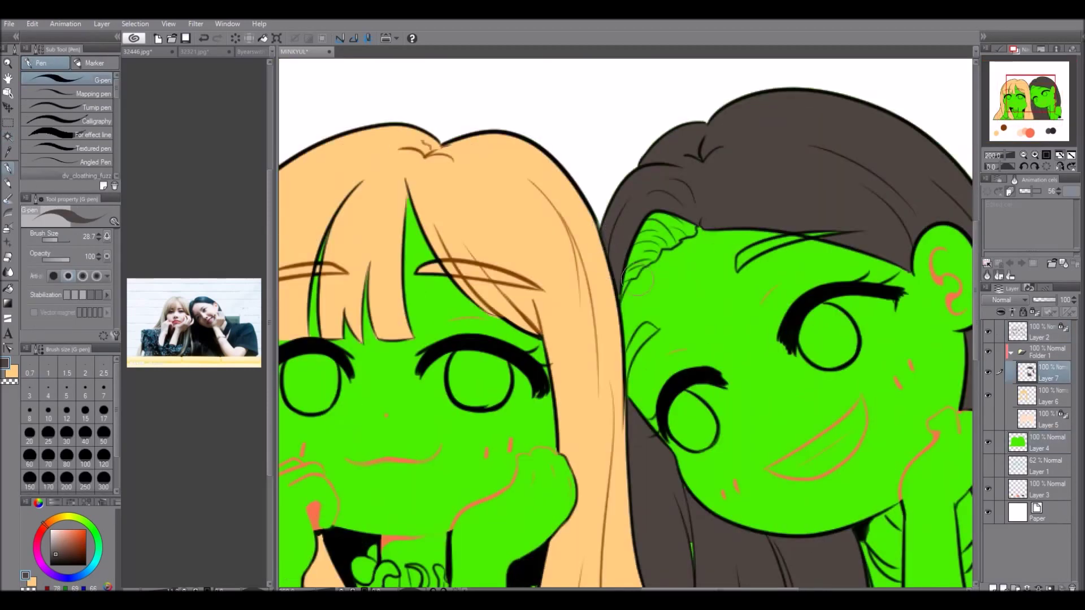
mouse_move(614, 281)
left_mouse_down()
mouse_move(636, 273)
mouse_move(652, 238)
mouse_move(686, 224)
left_mouse_up()
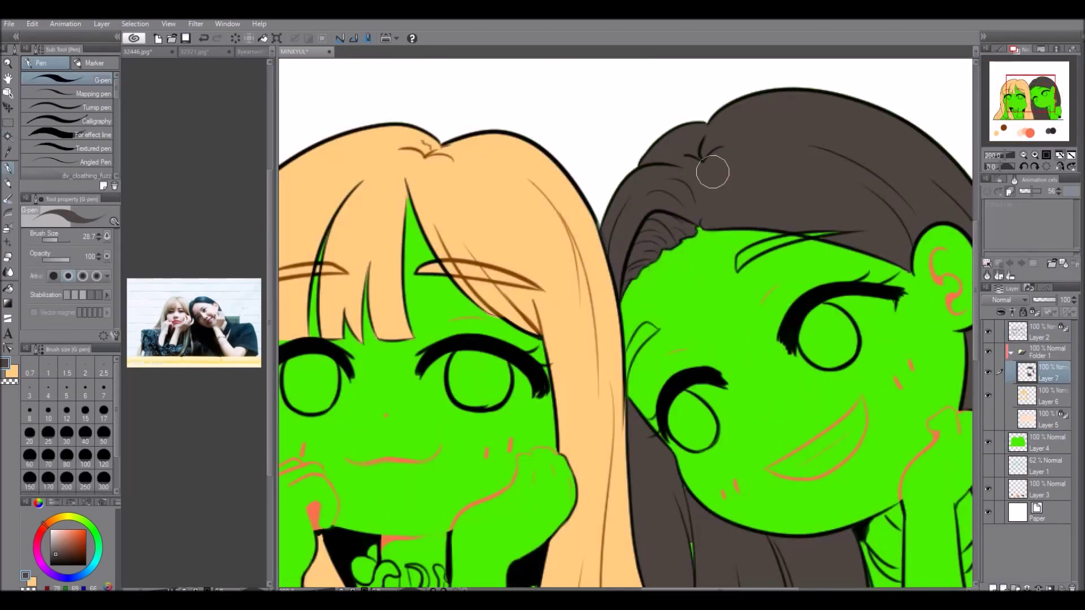
left_click_drag(737, 270, 805, 237)
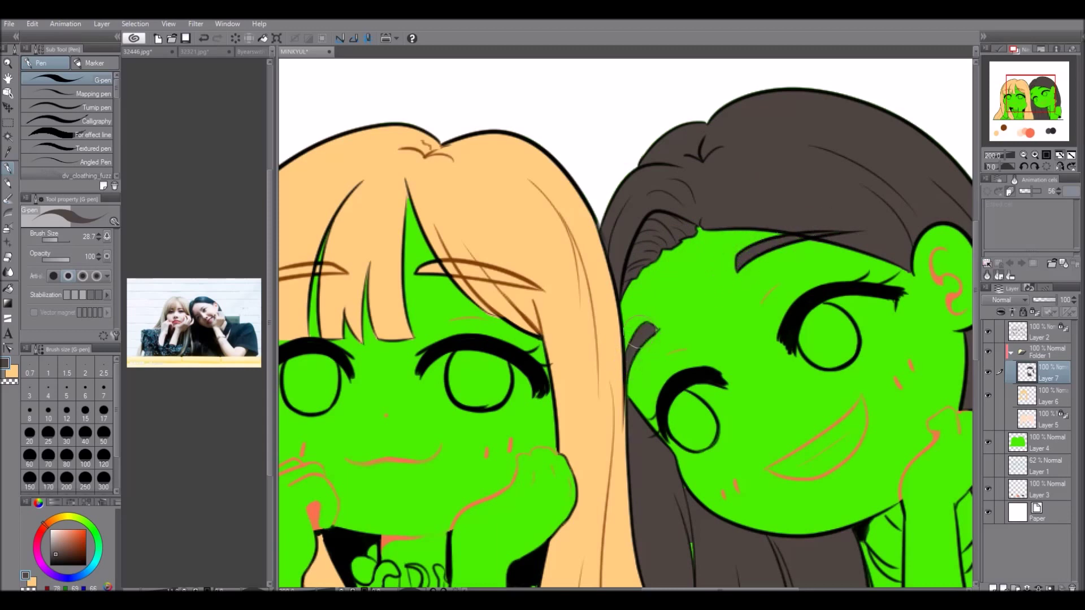
scroll(682, 292, "down", 3)
scroll(854, 194, "up", 1)
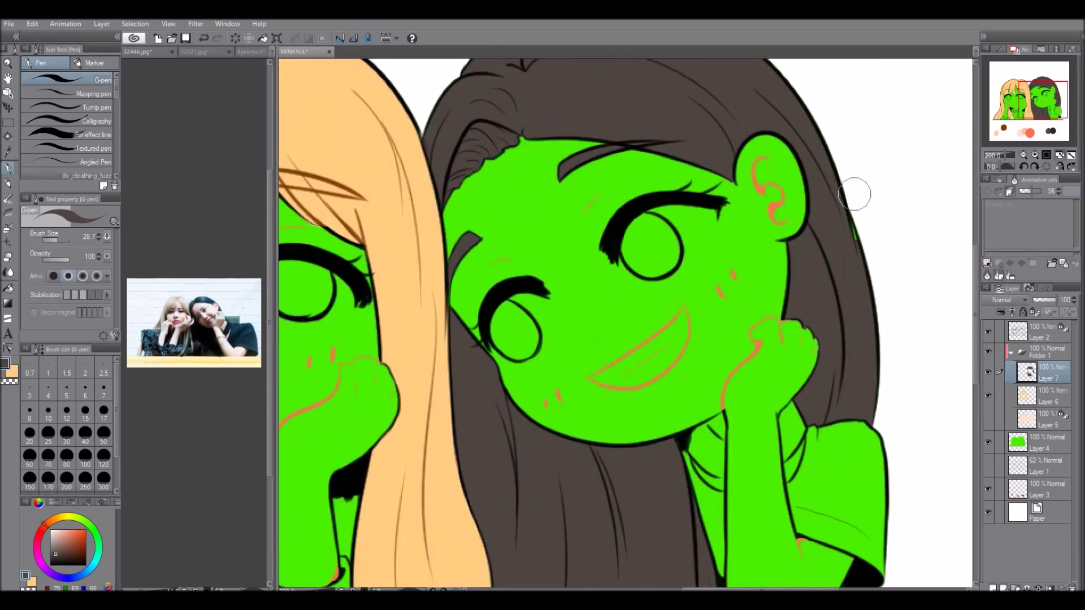
- Recolour the right girl's inner hair strand lines on Layer 2 with the near-black swatch colour
scroll(1047, 135, "down", 2)
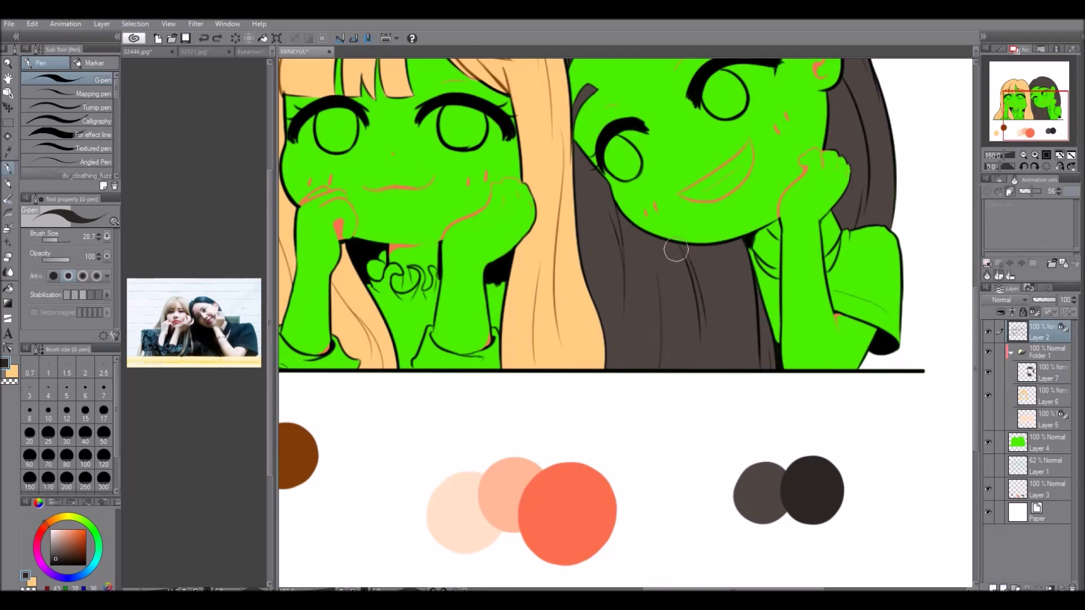
scroll(626, 261, "up", 4)
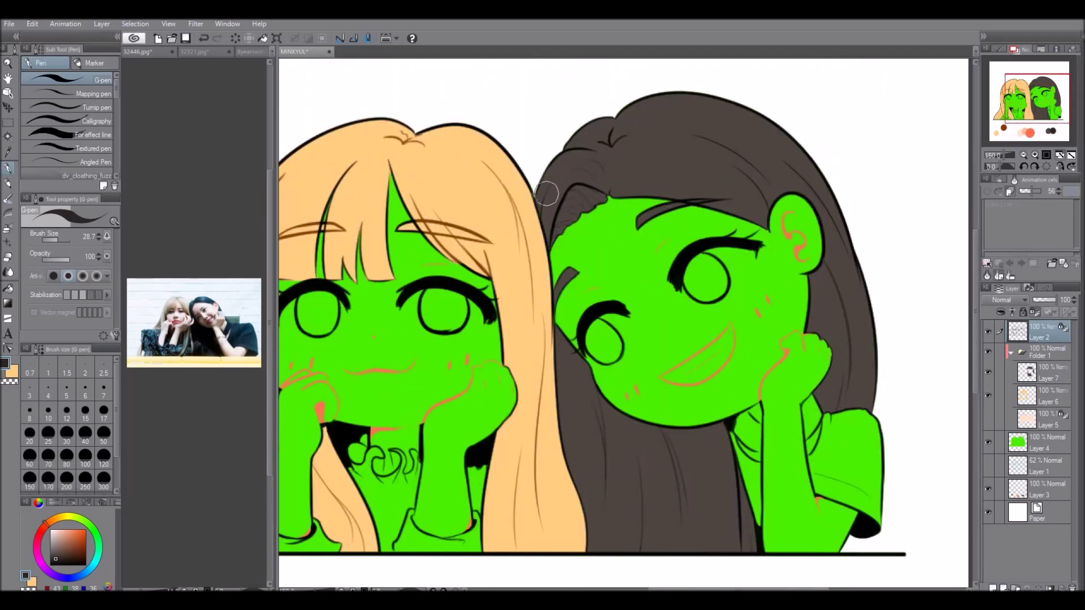
key("ctrl+0")
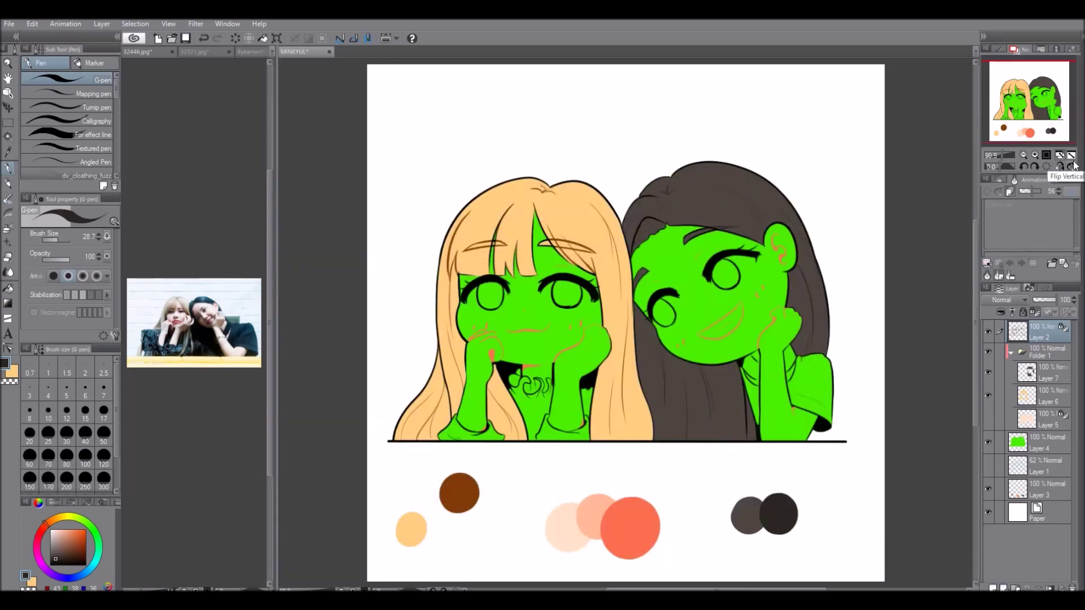
- Paint a dark brown swatch above the two dark swatches on Layer 3 and show the skin layer again
left_click_drag(733, 497, 811, 483)
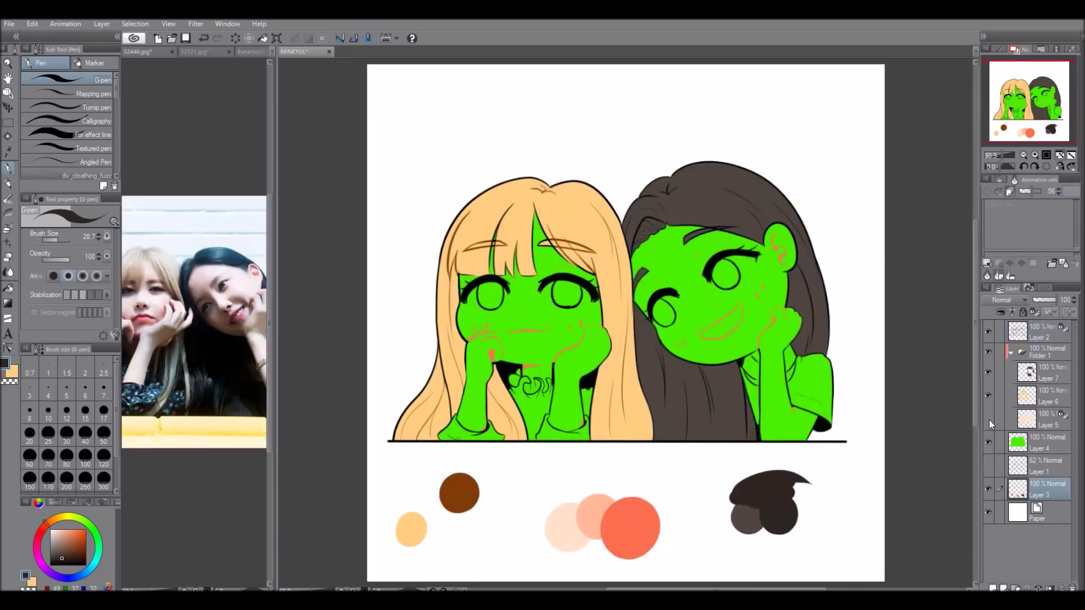
left_click(989, 419)
left_click(1045, 402)
- Shade the right girl's lower hair on Layer 7 with long dark brown strands below her face
left_click(1046, 373)
scroll(664, 376, "up", 3)
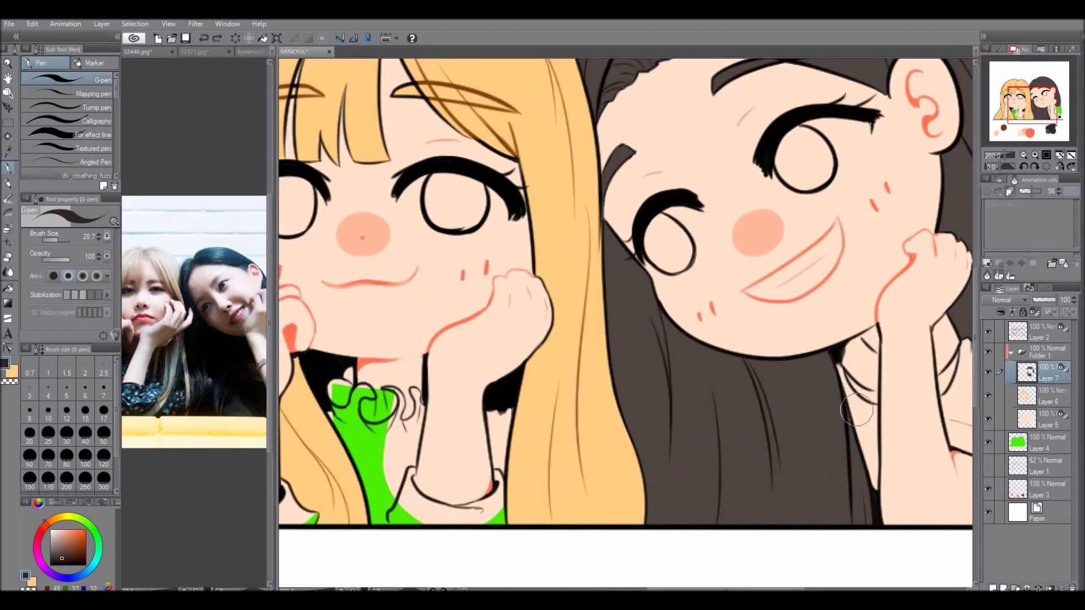
mouse_move(828, 362)
left_mouse_down()
mouse_move(797, 522)
mouse_move(814, 523)
left_mouse_up()
mouse_move(782, 359)
left_mouse_down()
mouse_move(768, 497)
mouse_move(749, 458)
left_mouse_up()
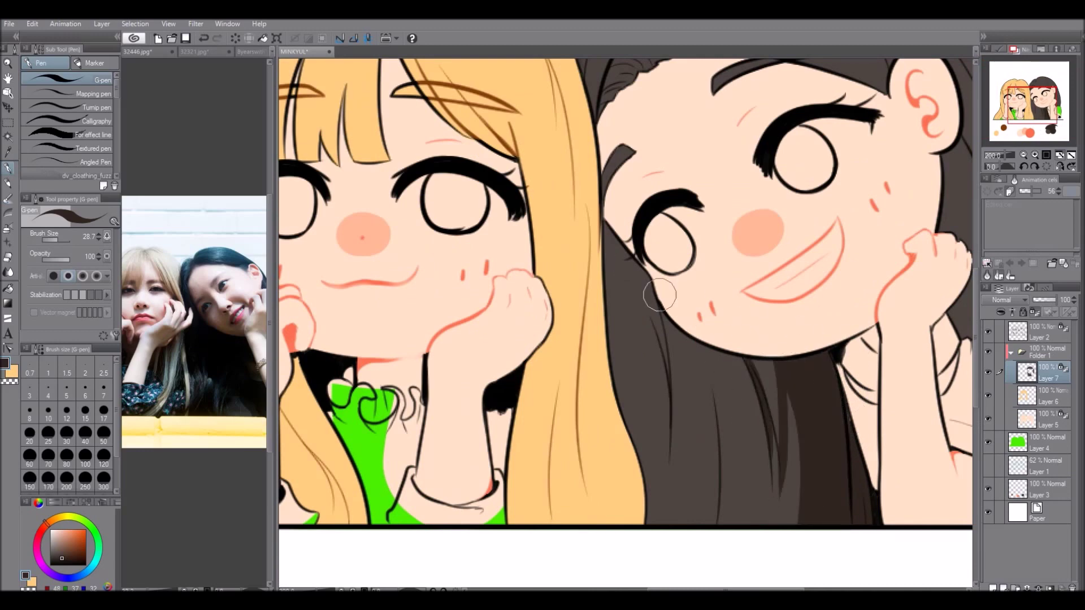
left_click_drag(654, 339, 628, 491)
left_click_drag(676, 305, 658, 523)
left_click_drag(688, 331, 675, 523)
left_click_drag(726, 353, 704, 523)
left_click_drag(729, 373, 709, 523)
left_click_drag(718, 407, 707, 522)
left_click_drag(723, 319, 695, 429)
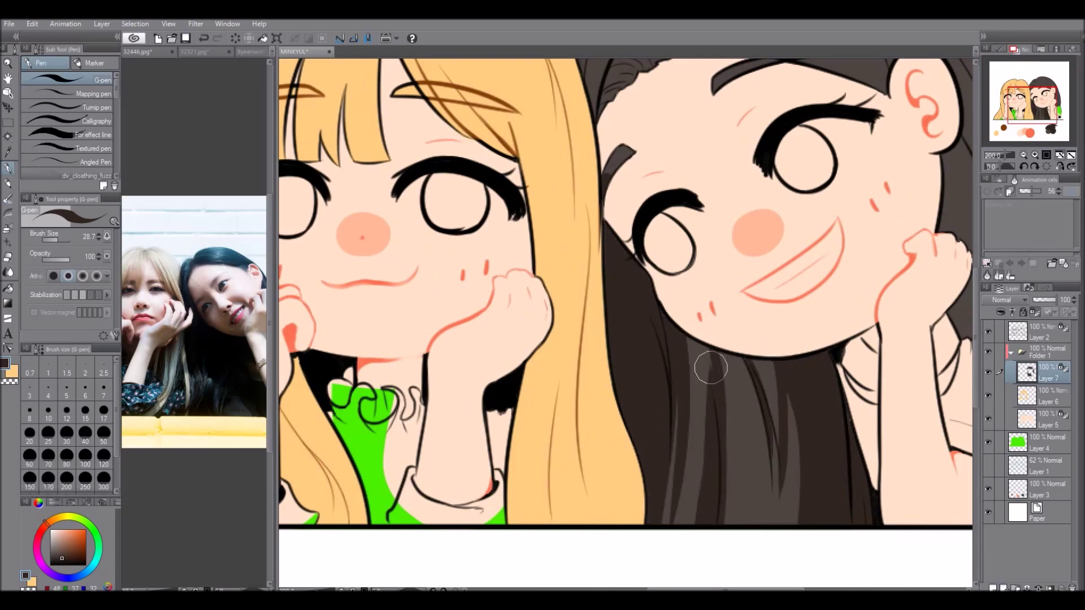
- Shade the right girl's hair in dark brown behind her ear, along the hairline, at the parting and above the ear
scroll(706, 320, "down", 1)
left_click_drag(865, 136, 799, 353)
scroll(546, 203, "up", 1)
left_click_drag(556, 192, 534, 229)
left_click_drag(593, 122, 565, 139)
left_click_drag(614, 87, 559, 130)
left_click_drag(729, 161, 789, 195)
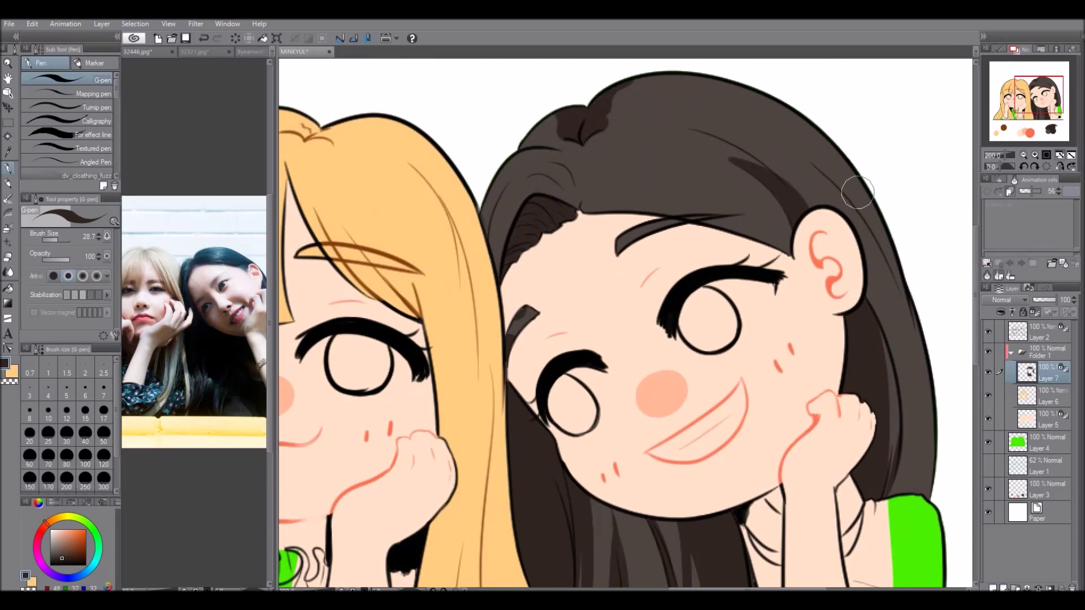
- Dot pale blue highlights across the right girl's upper hair and fill her grin with white on a new layer
scroll(722, 126, "down", 1)
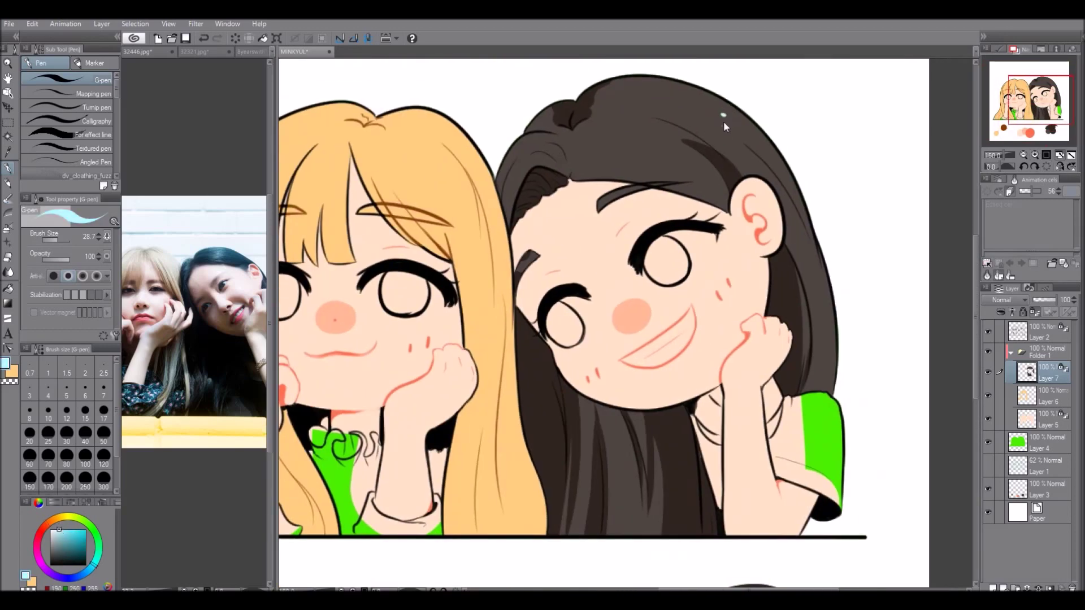
left_click(1046, 156)
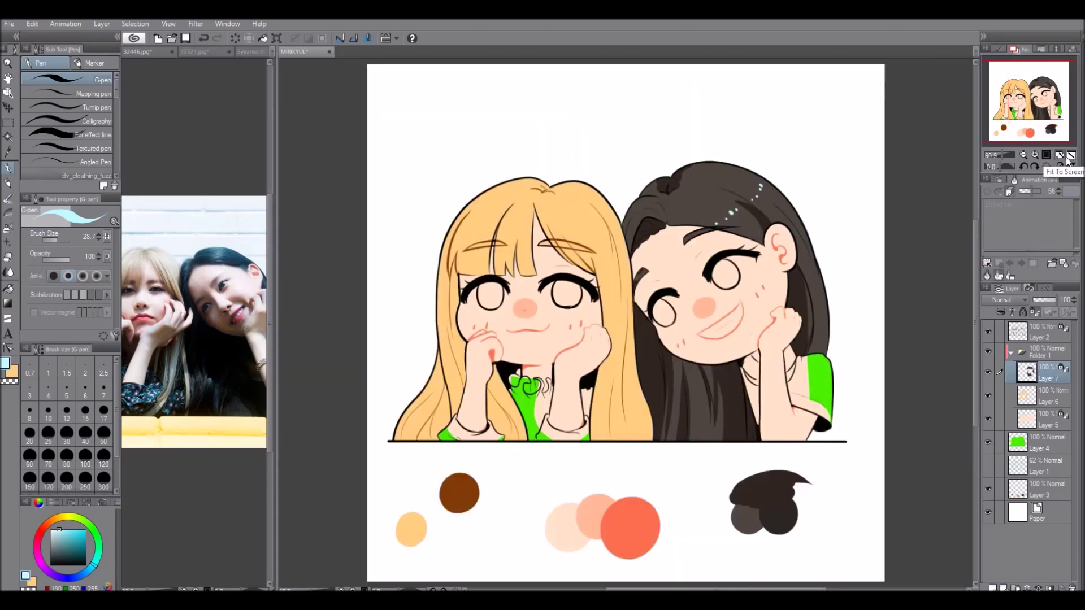
key("w")
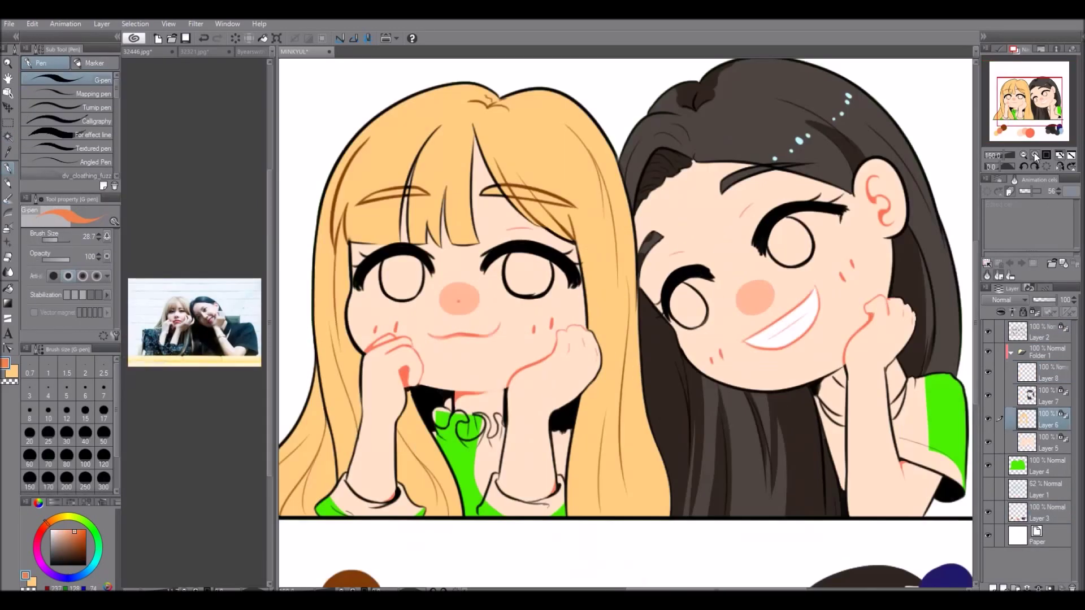
- Shade the left girl's hair on Layer 6 in orange at the parting and along the outer strands beside her raised arm
mouse_move(452, 403)
left_mouse_down()
mouse_move(491, 519)
mouse_move(446, 511)
left_mouse_up()
mouse_move(497, 438)
left_mouse_down()
mouse_move(435, 454)
mouse_move(475, 522)
left_mouse_up()
left_click_drag(367, 350, 356, 520)
left_click_drag(379, 423, 322, 519)
left_click_drag(359, 452, 317, 514)
mouse_move(520, 99)
left_mouse_down()
mouse_move(562, 104)
mouse_move(527, 122)
left_mouse_up()
left_click_drag(396, 243, 373, 469)
left_click_drag(370, 231, 353, 430)
left_click_drag(390, 367, 396, 503)
mouse_move(398, 389)
left_mouse_down()
mouse_move(391, 233)
mouse_move(400, 374)
left_mouse_up()
left_click_drag(363, 236, 363, 256)
left_click_drag(398, 219, 398, 240)
- Shade the inner edge of the left girl's hair between her hand and the right girl in orange, redoing unwanted strokes
left_click_drag(641, 277, 633, 520)
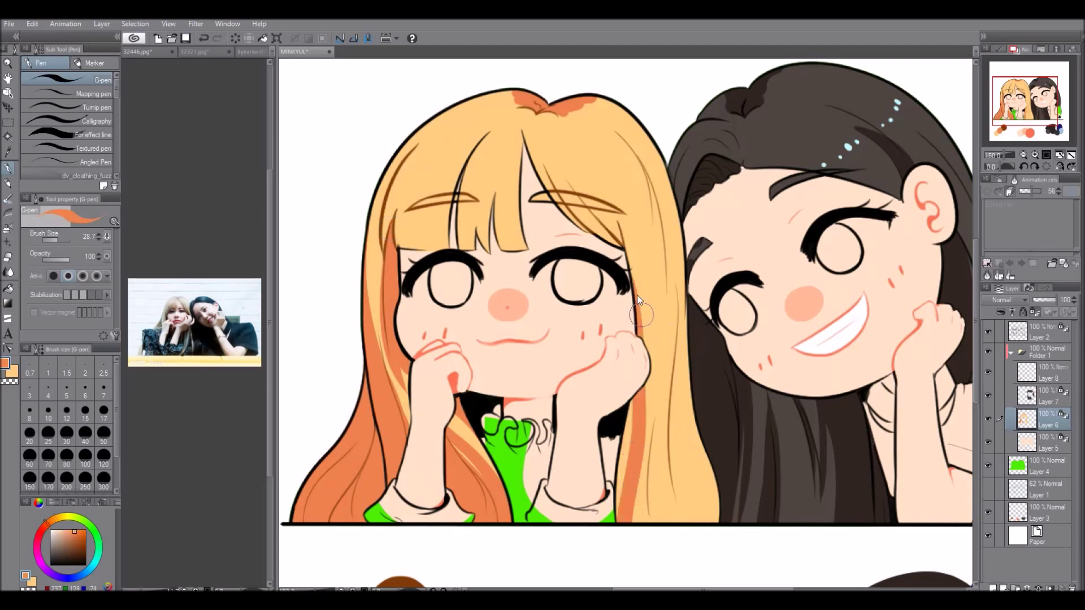
left_click_drag(622, 401, 624, 520)
mouse_move(662, 257)
left_mouse_down()
mouse_move(650, 523)
mouse_move(660, 320)
left_mouse_up()
key("ctrl+z")
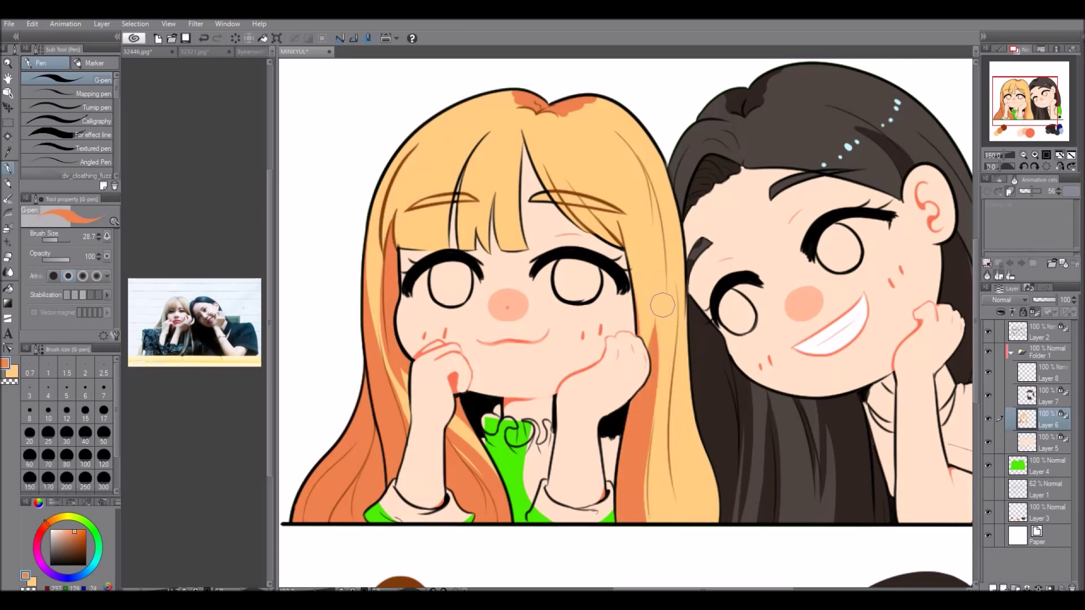
key("ctrl+z")
mouse_move(650, 522)
left_mouse_down()
mouse_move(658, 320)
mouse_move(653, 400)
left_mouse_up()
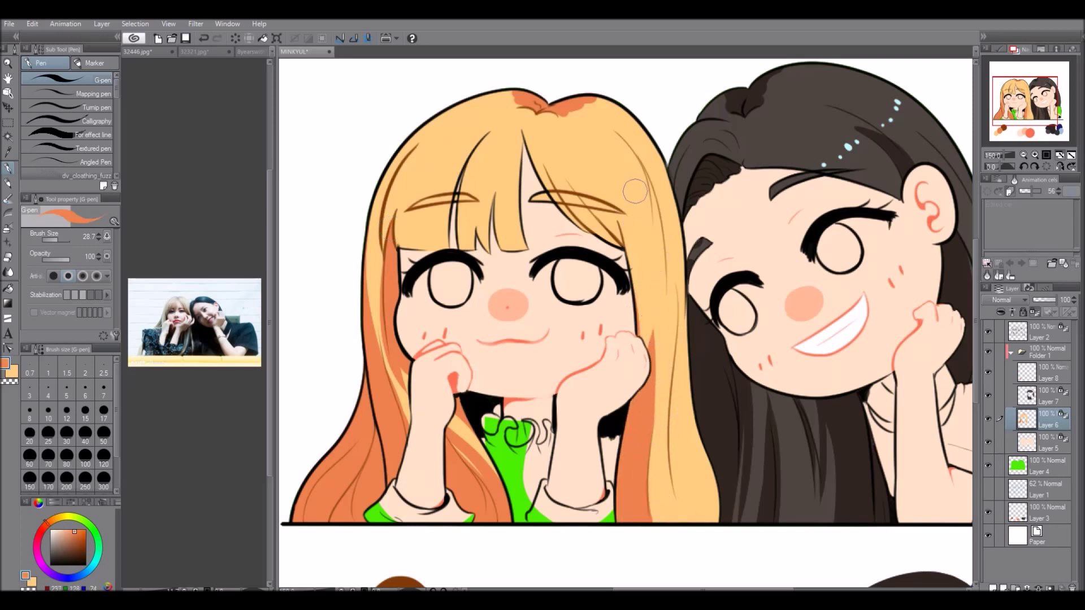
- Dot white highlights in a band across the left girl's bangs and side hair
left_click(368, 202, "alt")
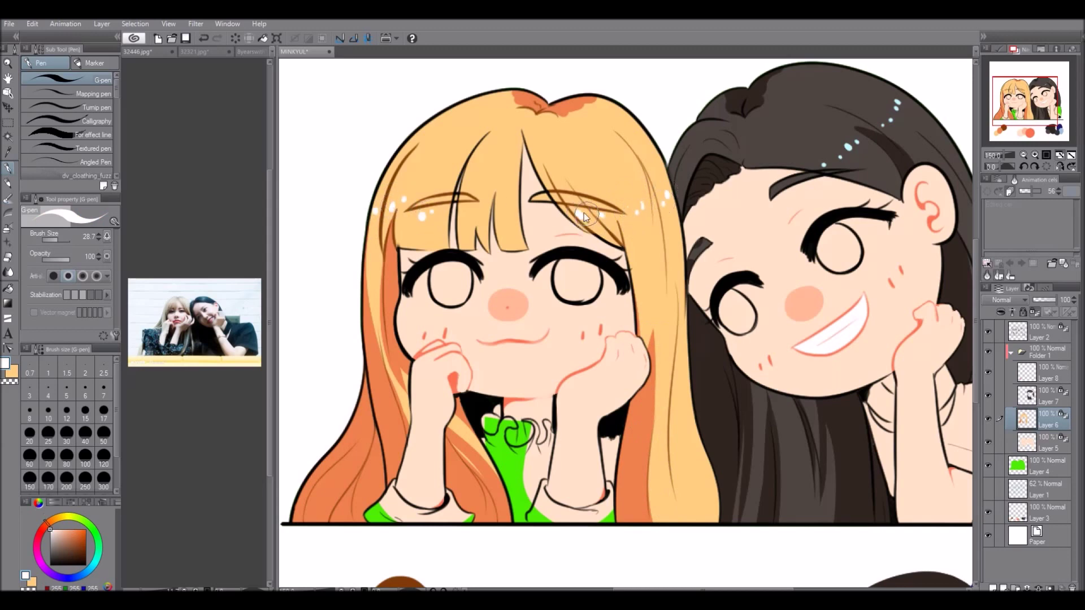
left_click(1072, 165)
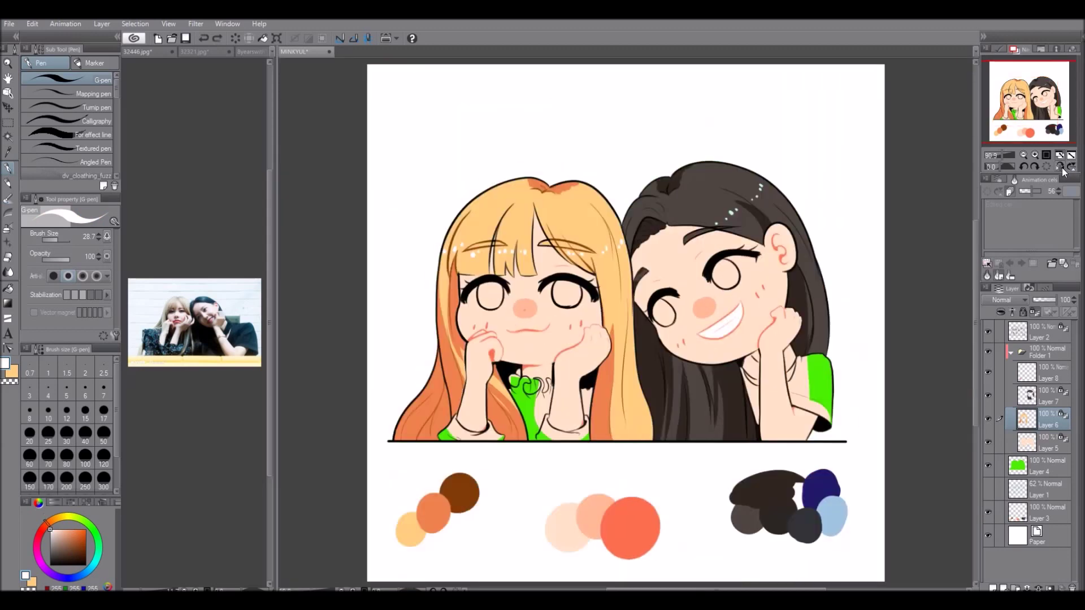
- Sample the brown swatch and recolour the left girl's iris outlines on Layer 2
left_click(471, 505, "alt")
left_click(1028, 331)
scroll(565, 317, "up", 5)
left_click_drag(717, 226, 813, 242)
left_click_drag(429, 235, 472, 298)
left_click_drag(395, 238, 491, 266)
- Fill both of the left girl's irises with brown on a new layer
key("ctrl+shift+n")
left_click_drag(396, 272, 469, 333)
left_click_drag(407, 237, 480, 305)
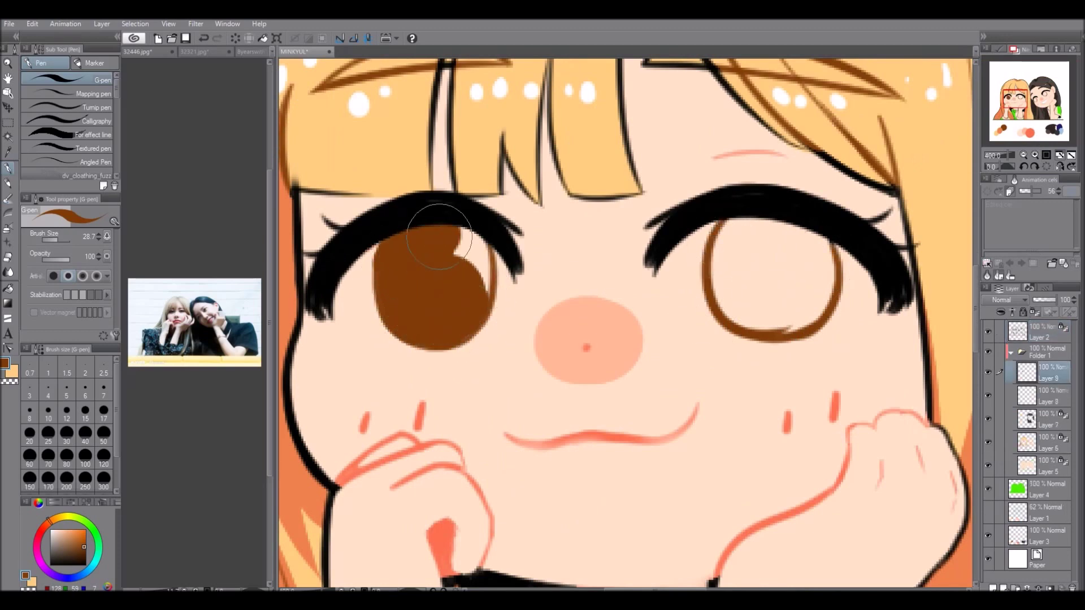
left_click_drag(724, 237, 819, 322)
- Sample the light orange hair colour and paint a round highlight in the lower part of each brown iris
left_click(492, 113, "alt")
left_click_drag(735, 271, 803, 322)
key("ctrl+z")
left_click_drag(729, 266, 814, 328)
mouse_move(396, 280)
left_mouse_down()
mouse_move(474, 345)
mouse_move(497, 429)
left_mouse_up()
- Sample the navy swatch, recolour the right girl's iris outlines on Layer 2 and fill her irises on a new layer
left_click(1072, 166)
left_click(820, 486, "alt")
left_click(1028, 332)
scroll(699, 284, "up", 5)
mouse_move(808, 169)
left_mouse_down()
mouse_move(755, 254)
mouse_move(836, 302)
left_mouse_up()
key("ctrl+shift+n")
mouse_move(584, 380)
left_mouse_down()
mouse_move(521, 417)
mouse_move(525, 362)
left_mouse_up()
mouse_move(803, 215)
left_mouse_down()
mouse_move(829, 235)
mouse_move(795, 250)
mouse_move(808, 266)
left_mouse_up()
- Paint a light blue round highlight in the lower part of each of the right girl's navy irises
left_click(1057, 168)
left_click(1046, 167)
scroll(729, 317, "up", 5)
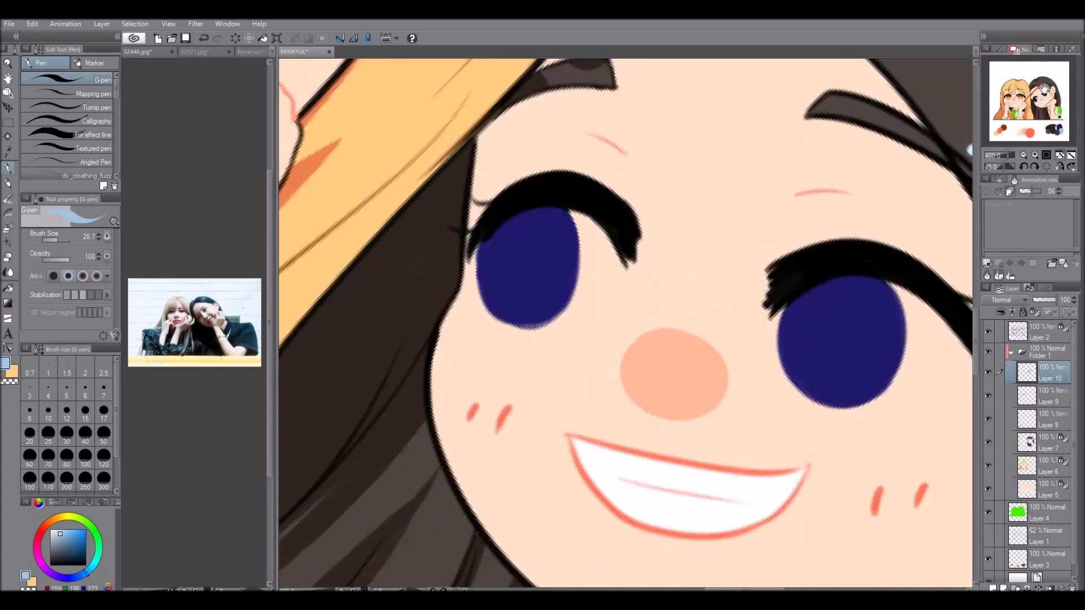
left_click(841, 363)
left_click(526, 285)
left_click(1047, 168)
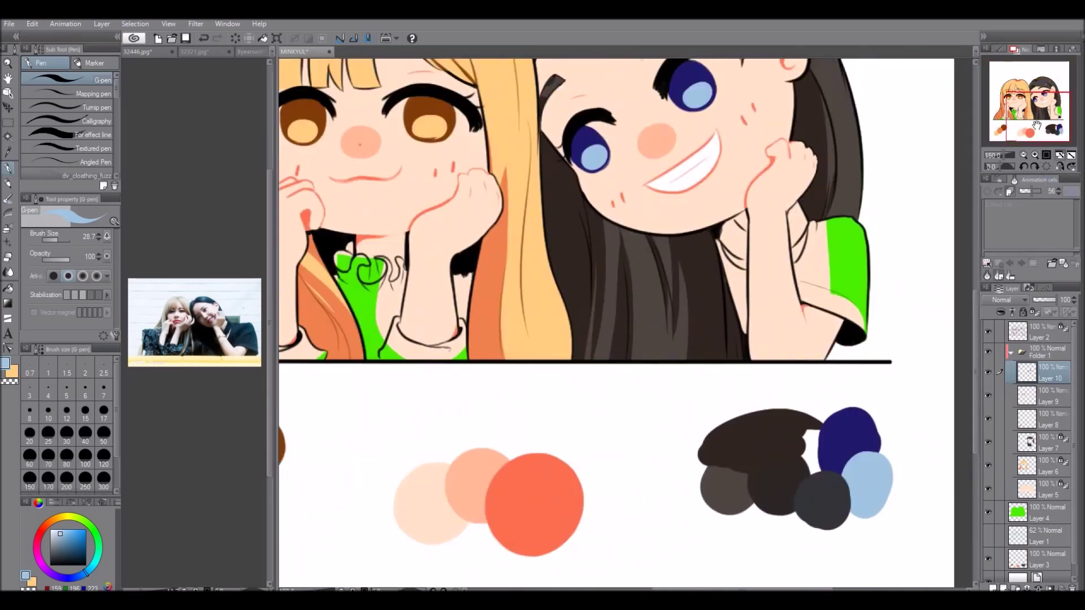
key("ctrl+0")
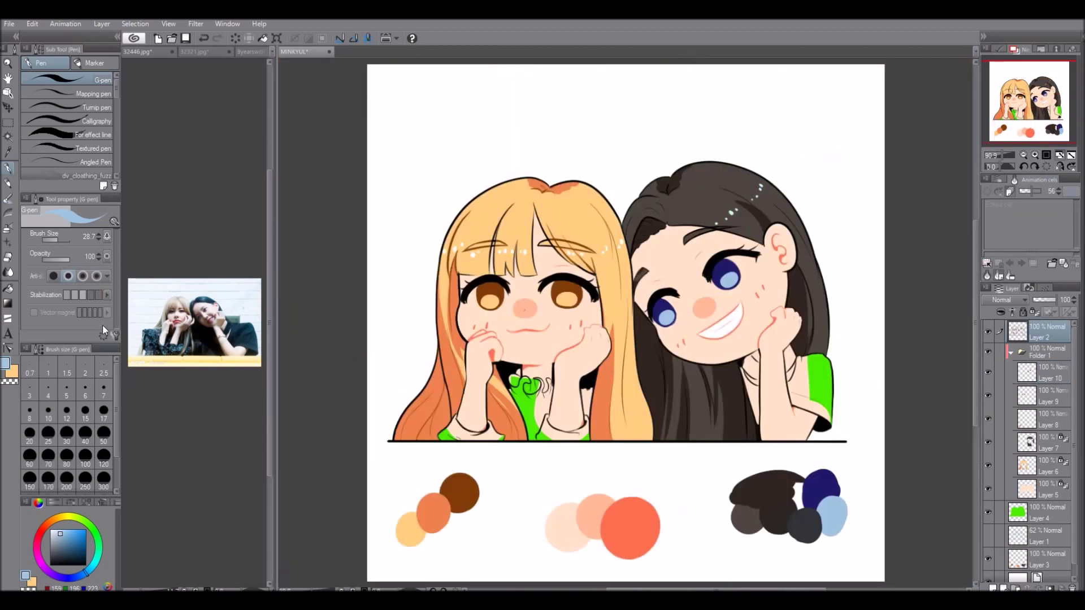
- Sample the dark slate swatch, select the right girl's shirt areas and fill them on a new layer
left_click(803, 524, "alt")
key("ctrl+shift+n")
key("w")
left_click(814, 395)
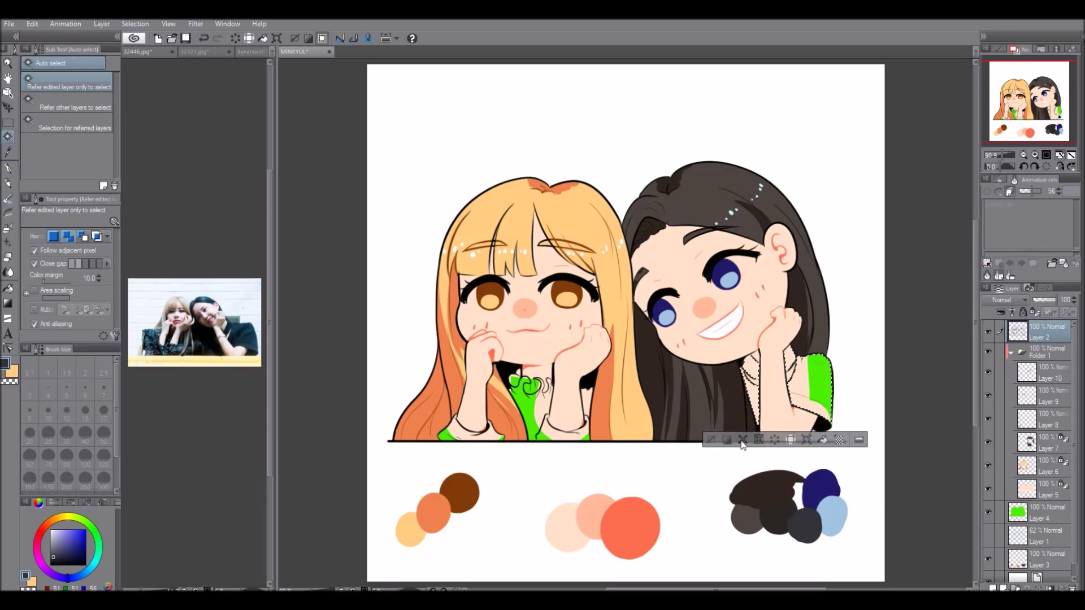
key("alt+BackSpace")
key("ctrl+d")
- Select the left girl's shirt and sleeve areas and fill them with navy on a new layer
key("p")
scroll(808, 420, "up", 4)
left_click(1042, 536)
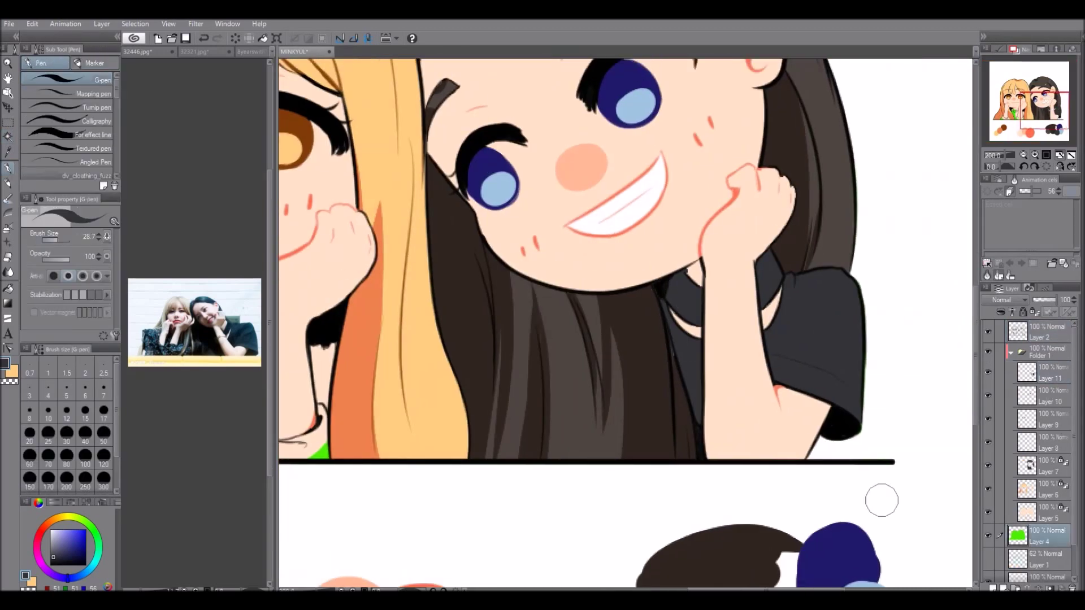
left_click_drag(1059, 132, 1020, 110)
key("ctrl+shift+n")
key("w")
left_click(633, 395)
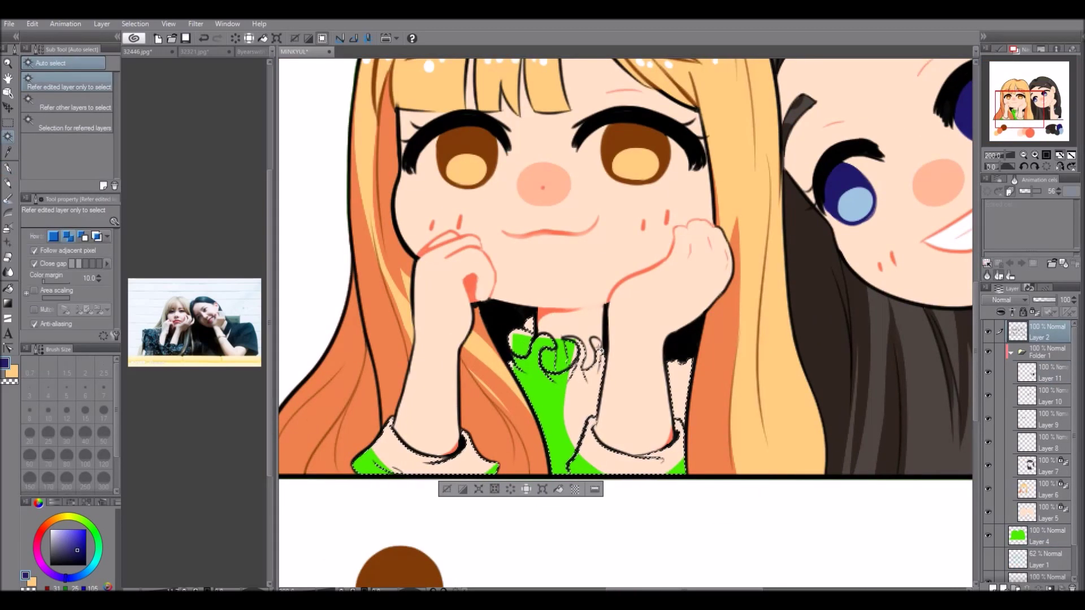
key("alt+BackSpace")
key("ctrl+d")
key("p")
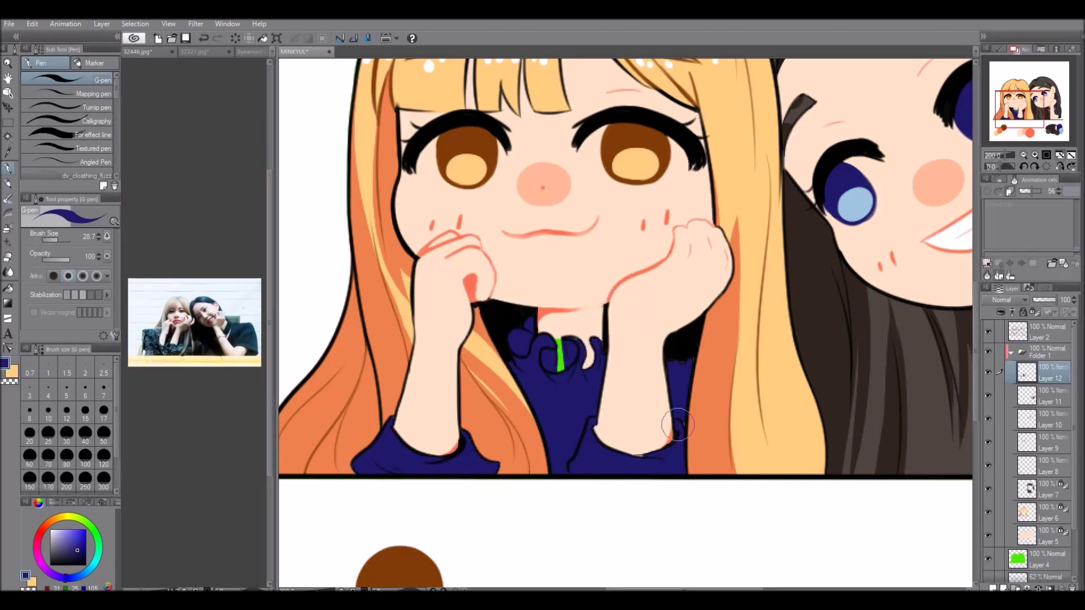
key("ctrl+0")
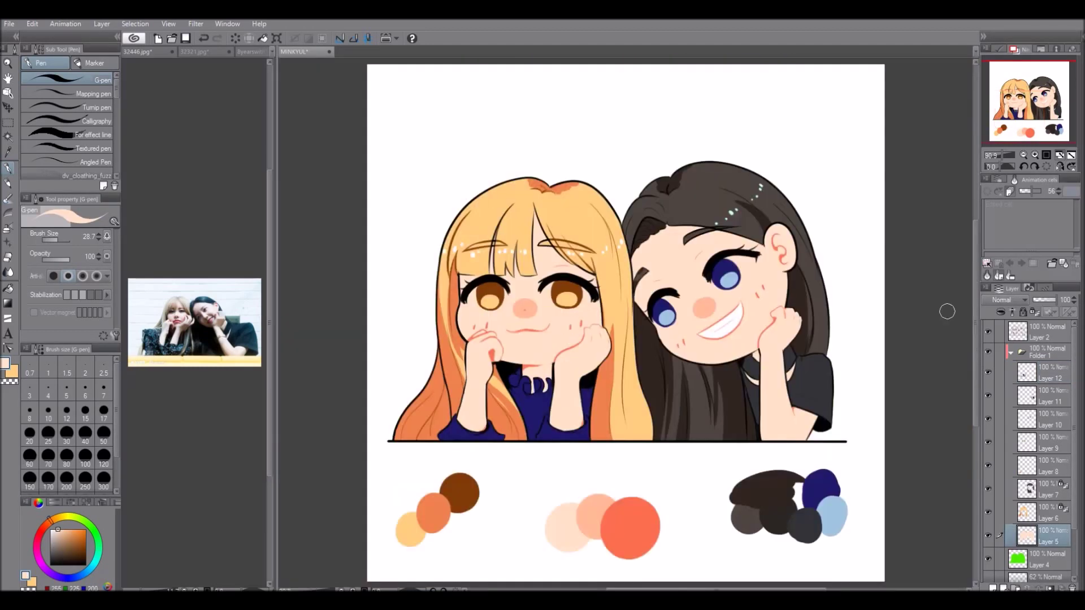
- Add a layer directly above Layer 8 and paint the whites of the left girl's eyes in bright red as placeholder colour
key("ctrl+shift+n")
left_click(86, 516)
mouse_move(1046, 375)
left_mouse_down()
mouse_move(1045, 486)
mouse_move(1045, 469)
left_mouse_up()
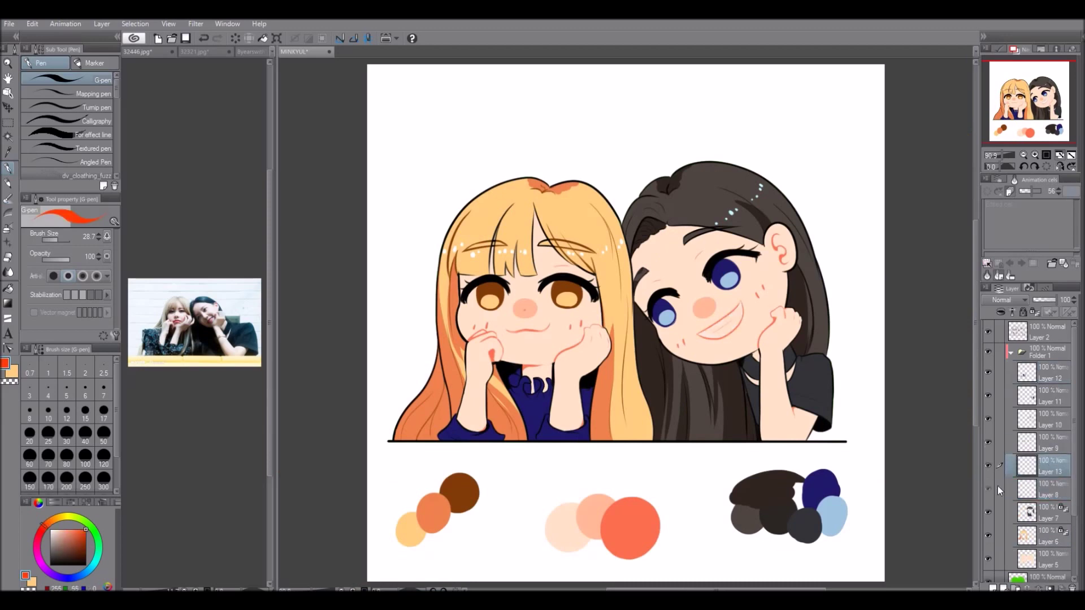
scroll(451, 305, "up", 5)
left_click_drag(565, 209, 559, 266)
left_click_drag(695, 192, 545, 226)
scroll(546, 226, "down", 3)
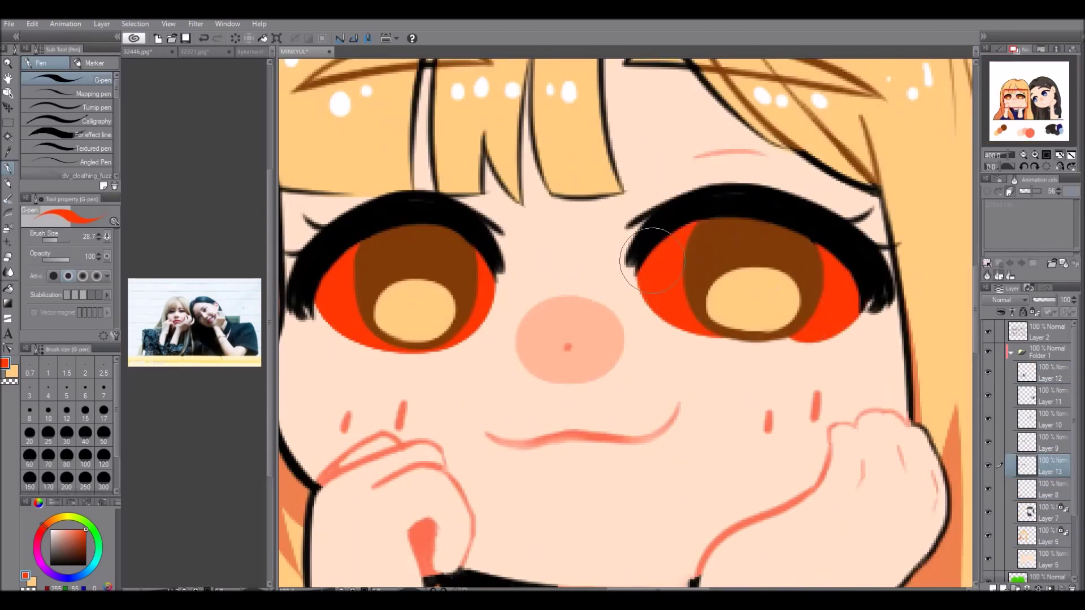
- Paint the whites of the right girl's eyes around the navy irises in the same bright red
scroll(770, 315, "up", 3)
left_click_drag(606, 304, 650, 339)
left_click_drag(577, 294, 655, 373)
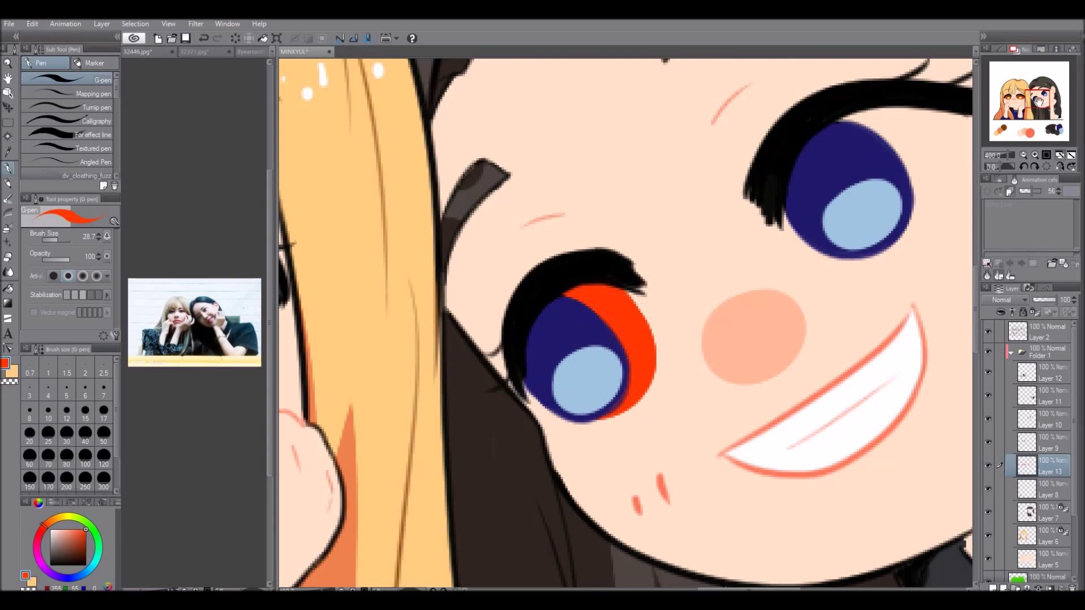
left_click_drag(622, 339, 523, 390)
left_click_drag(780, 181, 865, 254)
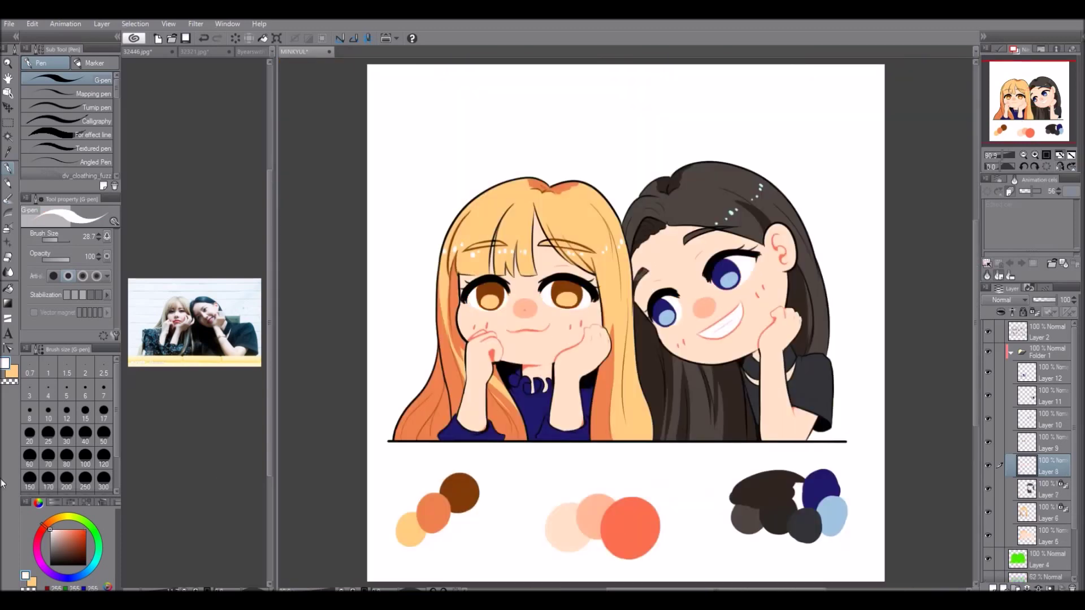
- On a top layer, draw thin white reflections inside the left girl's iris edges and a round white highlight in each eye
left_click(534, 406, "alt")
left_click(1049, 376)
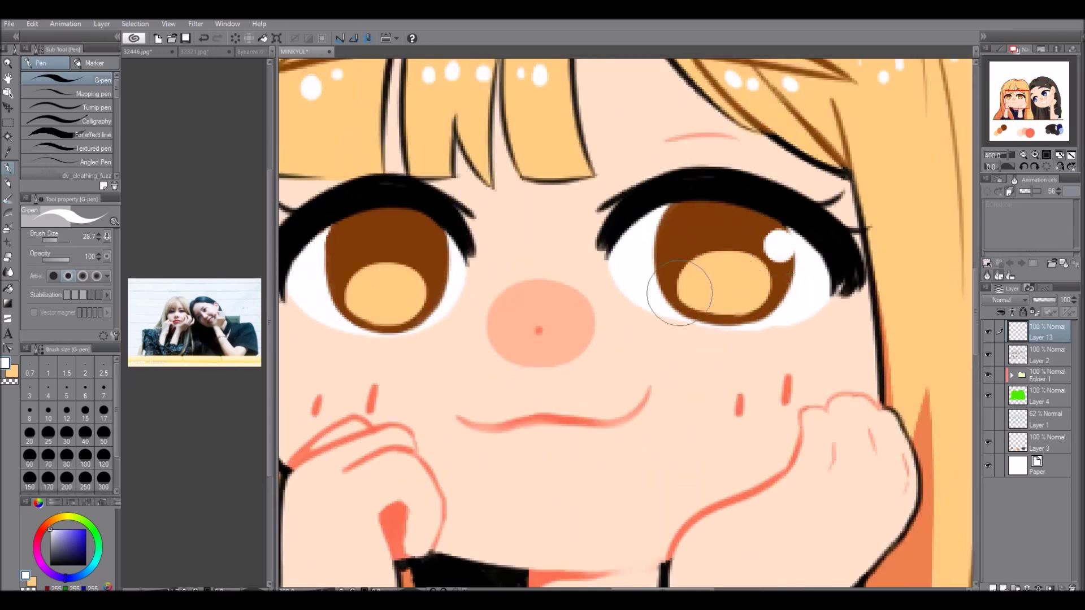
left_click_drag(713, 257, 734, 251)
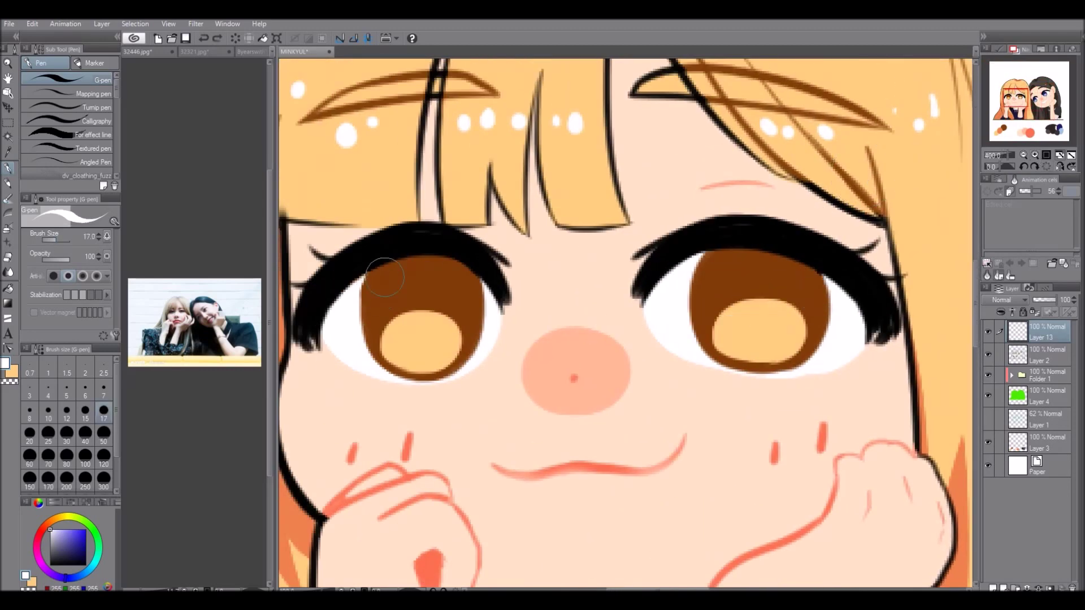
mouse_move(380, 273)
left_mouse_down()
mouse_move(390, 350)
mouse_move(464, 271)
left_mouse_up()
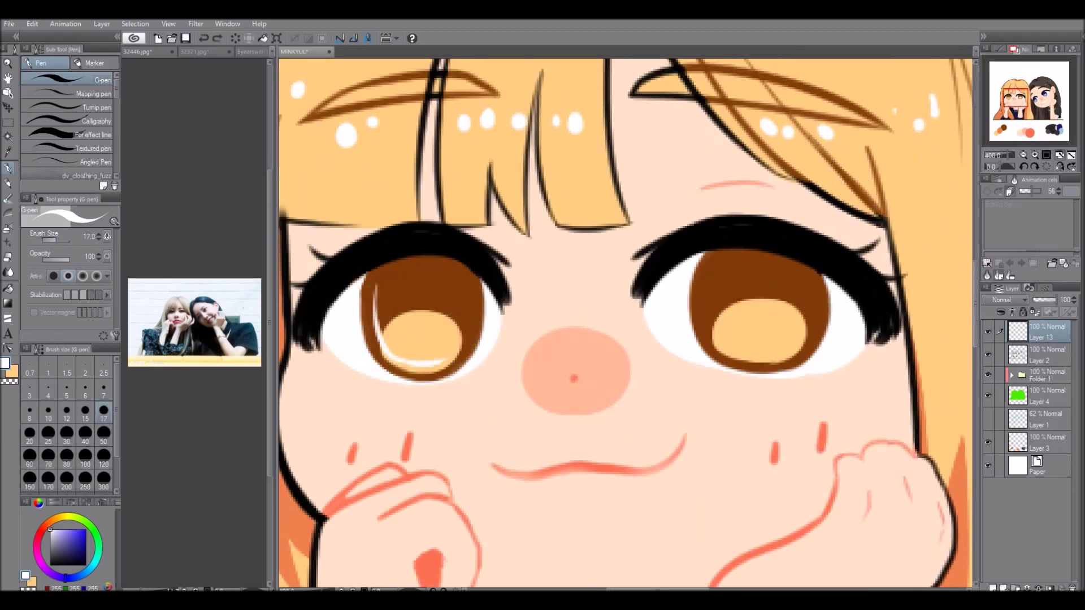
left_click_drag(718, 254, 706, 322)
key("ctrl+z")
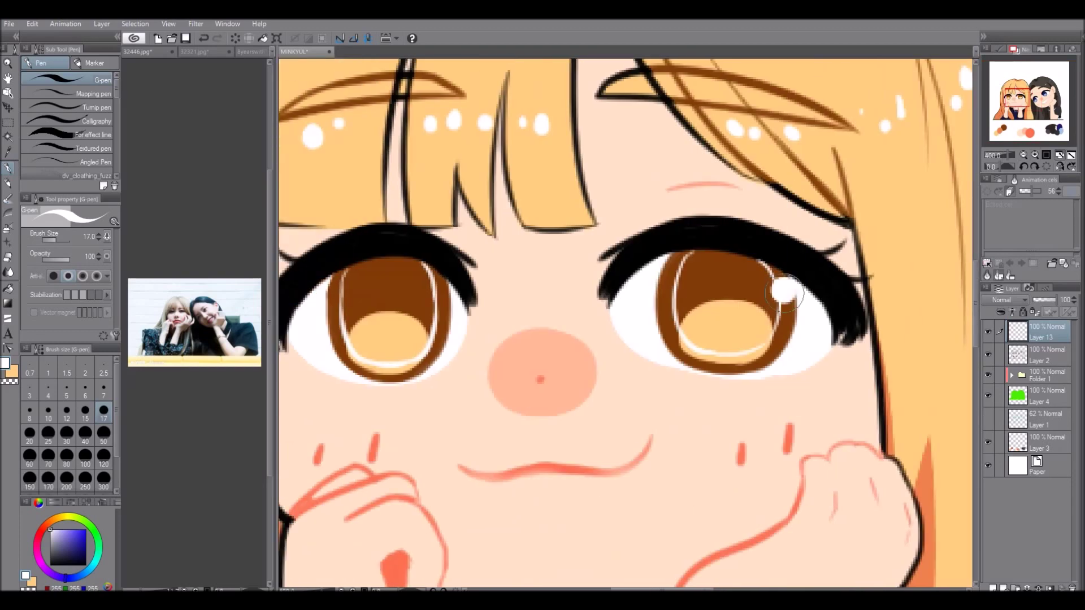
left_click(437, 292)
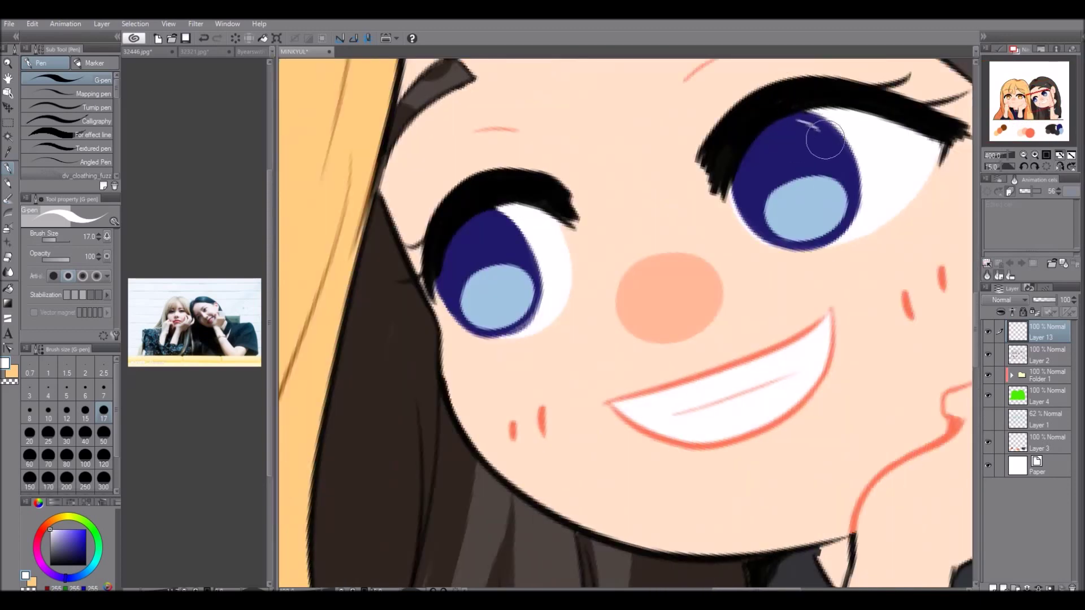
- Draw thin broken white reflections inside the right girl's iris edges and add round white highlights to both eyes
left_click_drag(797, 116, 821, 130)
left_click_drag(828, 136, 845, 169)
left_click_drag(846, 181, 841, 226)
left_click_drag(741, 170, 755, 204)
left_click_drag(759, 218, 768, 224)
left_click_drag(517, 240, 534, 308)
left_click_drag(446, 274, 459, 306)
left_click(509, 232)
left_click(828, 133)
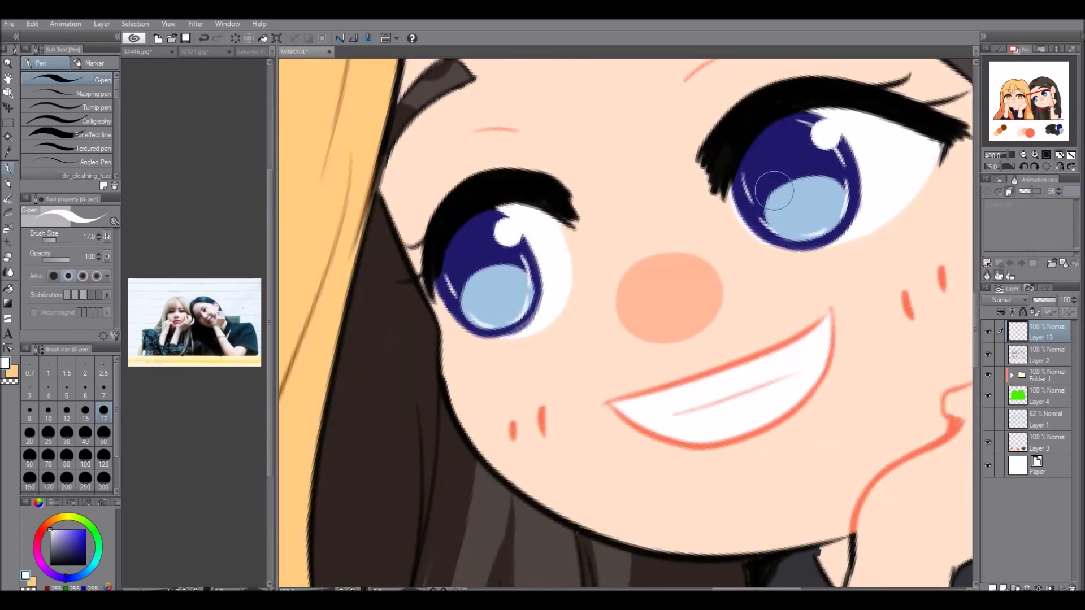
left_click_drag(511, 255, 494, 280)
- Draw a small white signature with brush size 4 and transform it into place on the right girl's shirt sleeve
left_click(1072, 155)
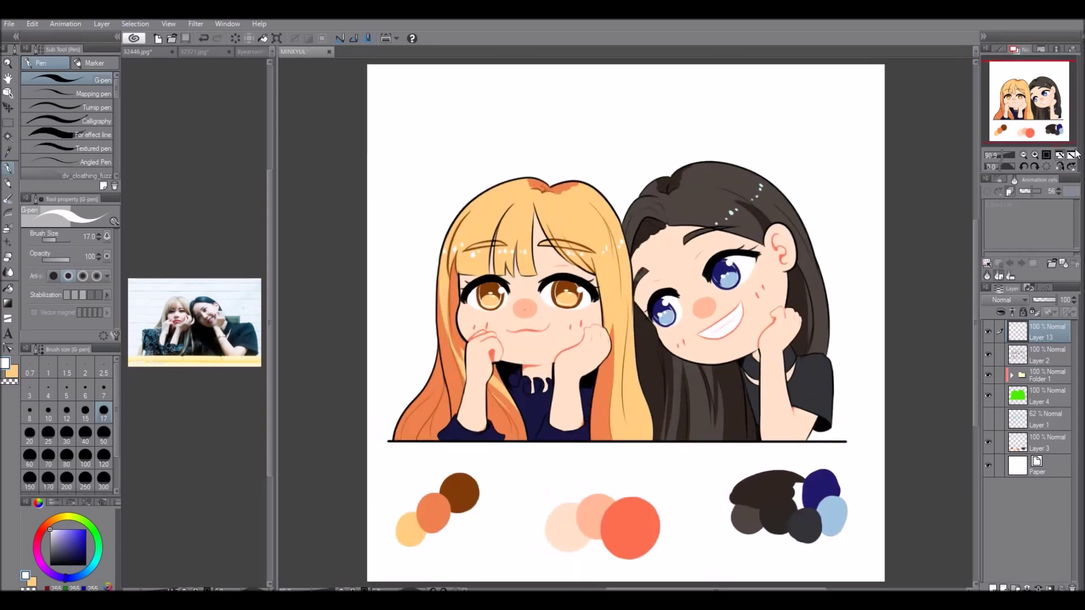
left_click(49, 392)
left_click_drag(594, 148, 633, 104)
key("ctrl+t")
mouse_move(738, 325)
left_mouse_down()
mouse_move(678, 170)
mouse_move(612, 169)
mouse_move(814, 396)
left_mouse_up()
key("Return")
- Switch to the Darker pencil for drawing
key("m")
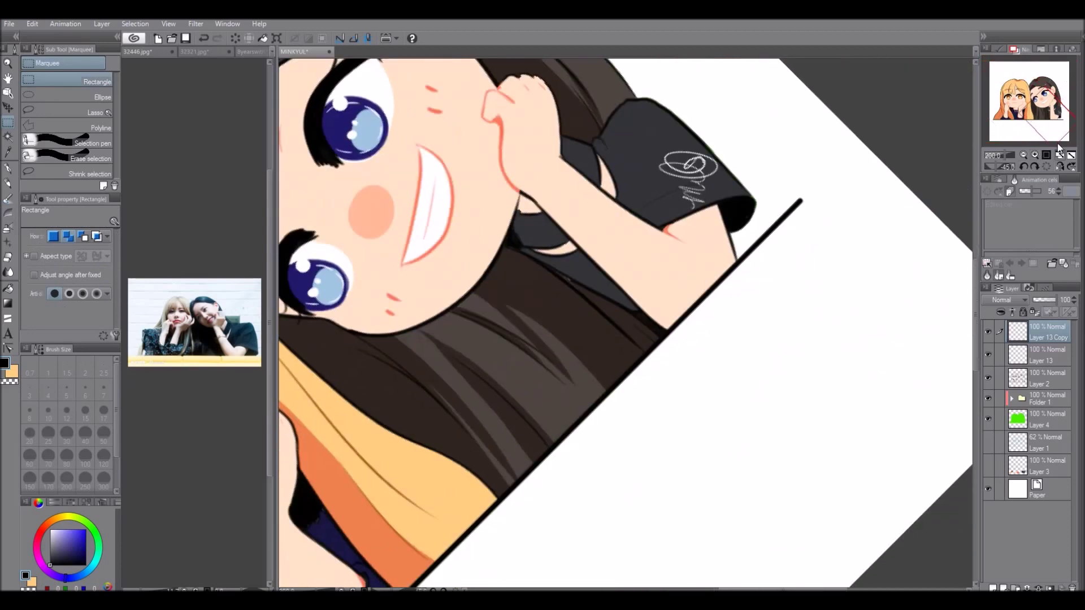
left_click(8, 183)
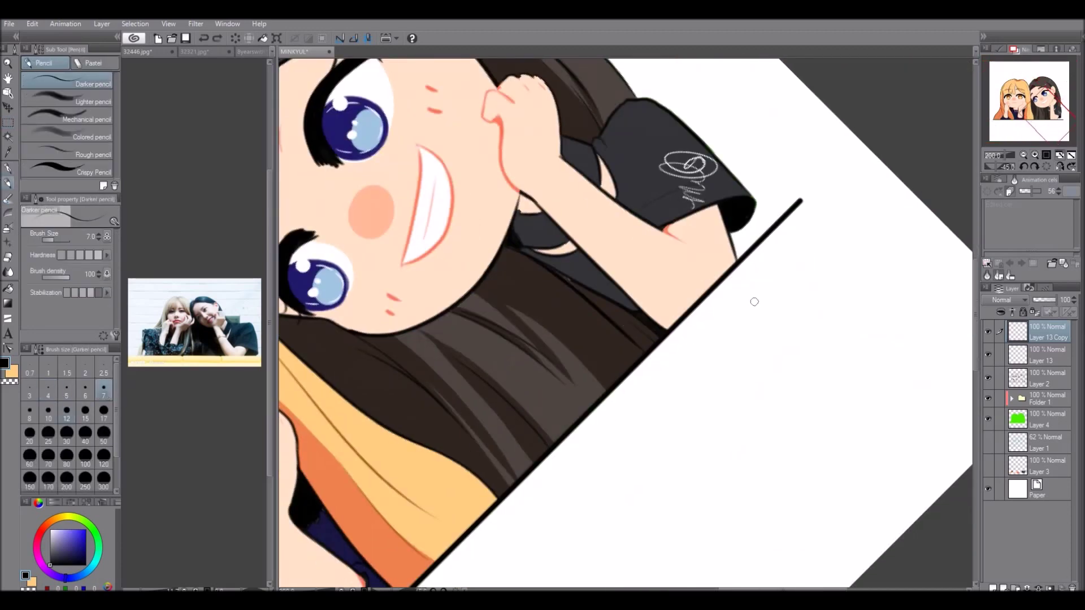